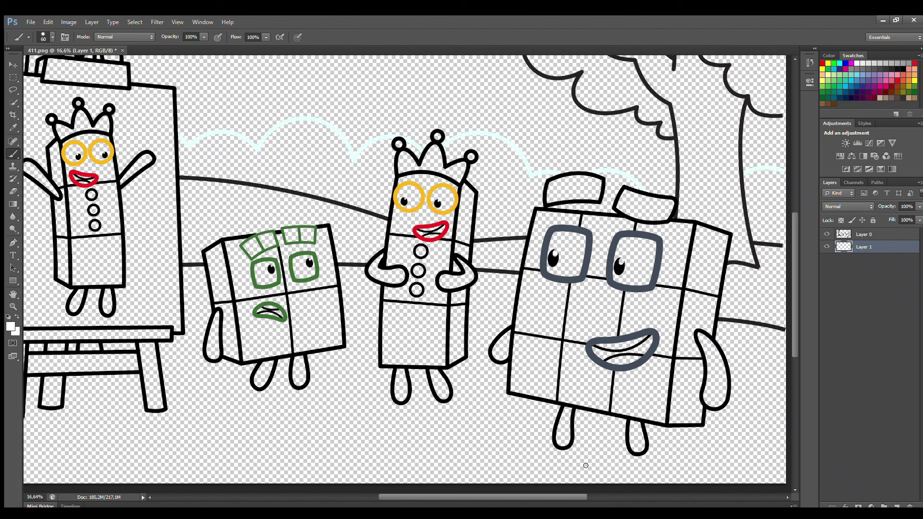
Paint the eyes and teeth of the large nine-square block character white on Layer 1
left_click_drag(567, 497, 554, 497)
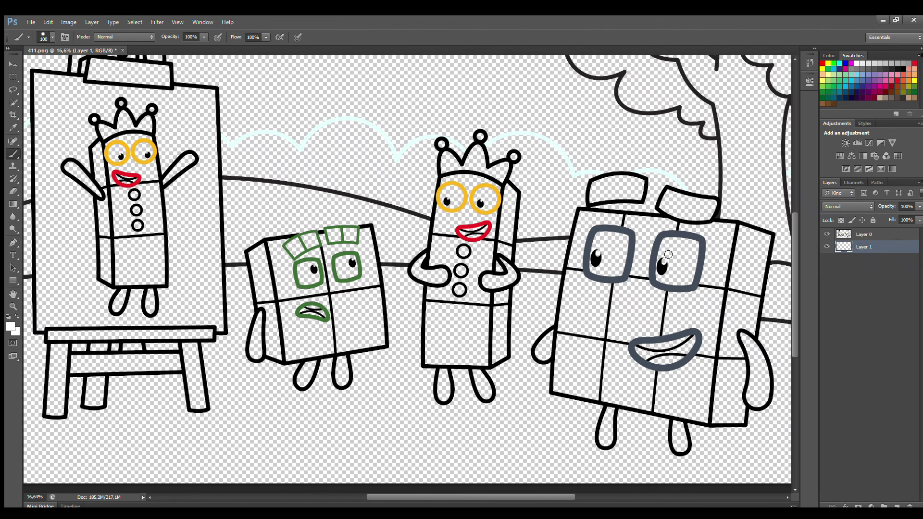
mouse_move(668, 242)
left_mouse_down()
mouse_move(664, 283)
mouse_move(686, 284)
mouse_move(697, 259)
mouse_move(692, 245)
mouse_move(674, 243)
mouse_move(671, 273)
left_mouse_up()
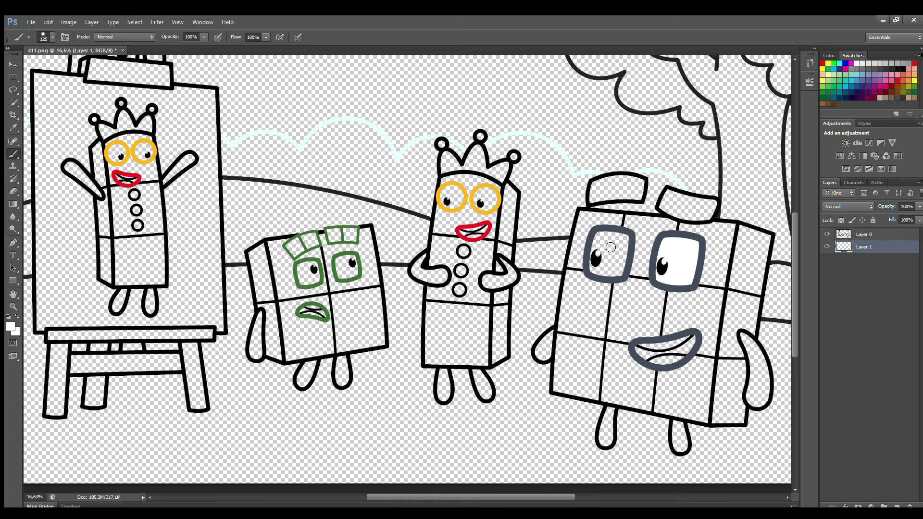
mouse_move(605, 240)
left_mouse_down()
mouse_move(599, 272)
mouse_move(623, 269)
mouse_move(628, 245)
mouse_move(613, 239)
mouse_move(608, 272)
left_mouse_up()
mouse_move(643, 345)
left_mouse_down()
mouse_move(687, 335)
mouse_move(654, 367)
mouse_move(677, 360)
left_mouse_up()
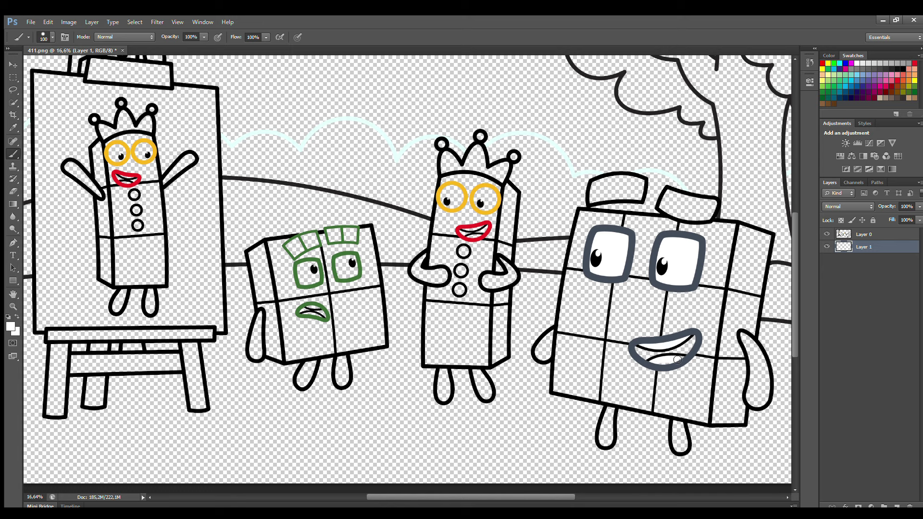
Sample the slate grey of the large block character's eye outline and fill its arms, legs and eyebrows with it
left_click(592, 267, "alt")
left_click_drag(551, 333, 542, 351)
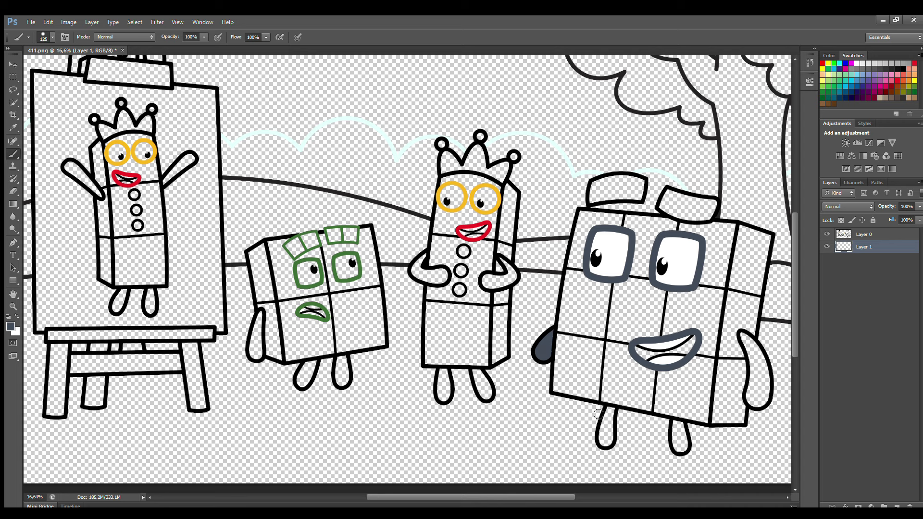
mouse_move(611, 413)
left_mouse_down()
mouse_move(605, 444)
mouse_move(614, 412)
left_mouse_up()
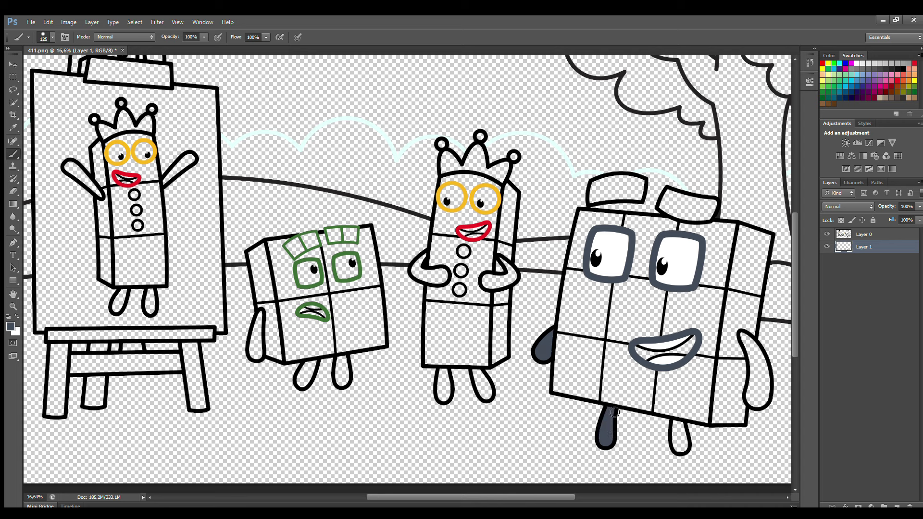
mouse_move(674, 422)
left_mouse_down()
mouse_move(685, 452)
mouse_move(682, 426)
left_mouse_up()
mouse_move(743, 338)
left_mouse_down()
mouse_move(766, 377)
mouse_move(759, 405)
mouse_move(748, 345)
mouse_move(758, 392)
left_mouse_up()
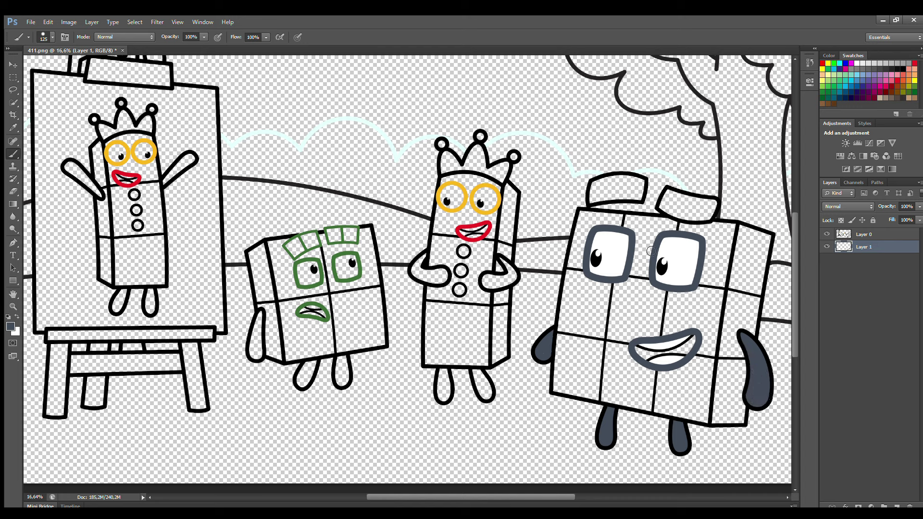
mouse_move(596, 185)
left_mouse_down()
mouse_move(639, 197)
mouse_move(643, 183)
mouse_move(601, 186)
mouse_move(632, 187)
mouse_move(617, 185)
mouse_move(606, 199)
mouse_move(670, 196)
mouse_move(669, 211)
mouse_move(707, 219)
mouse_move(714, 205)
mouse_move(684, 211)
left_mouse_up()
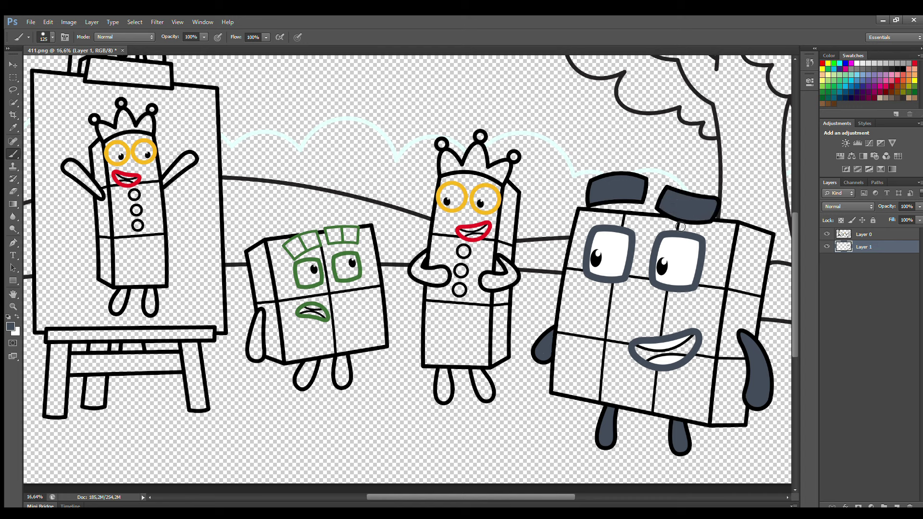
Add a new layer below Layer 1 and paint the inside of the large block character's mouth black
left_click(893, 506)
left_click(13, 128)
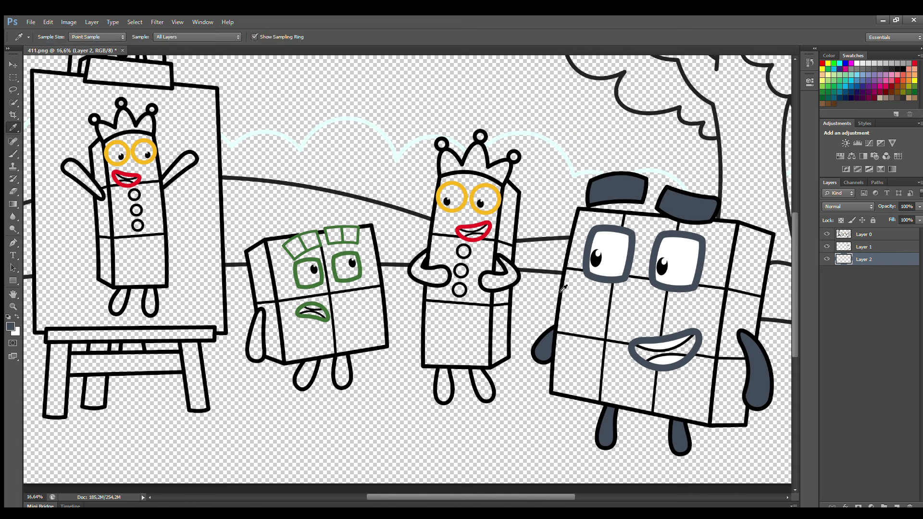
left_click(12, 153)
mouse_move(639, 348)
left_mouse_down()
mouse_move(670, 355)
mouse_move(693, 341)
mouse_move(686, 351)
left_mouse_up()
Add a new layer below Layer 2 and fill the large block character's top row, including its side face, with dark grey
left_click(893, 506)
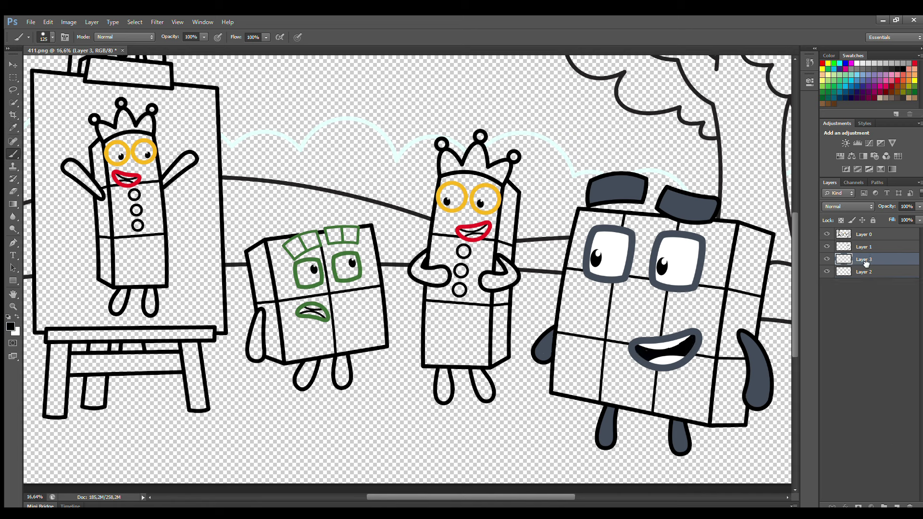
left_click(872, 80)
mouse_move(583, 215)
left_mouse_down()
mouse_move(572, 265)
mouse_move(758, 291)
mouse_move(771, 241)
mouse_move(733, 228)
mouse_move(719, 227)
mouse_move(721, 237)
mouse_move(593, 220)
mouse_move(586, 252)
mouse_move(761, 291)
mouse_move(761, 241)
mouse_move(744, 240)
mouse_move(747, 251)
mouse_move(611, 235)
mouse_move(733, 261)
mouse_move(749, 283)
mouse_move(640, 262)
left_mouse_up()
key("bracketright")
key("bracketright")
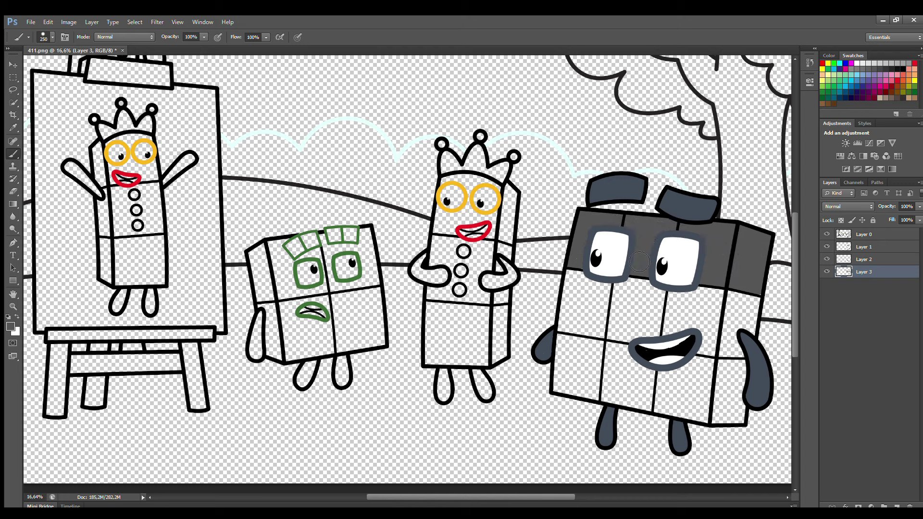
Fill the large block character's bottom row, including its side face, with light grey on Layer 3
key("i")
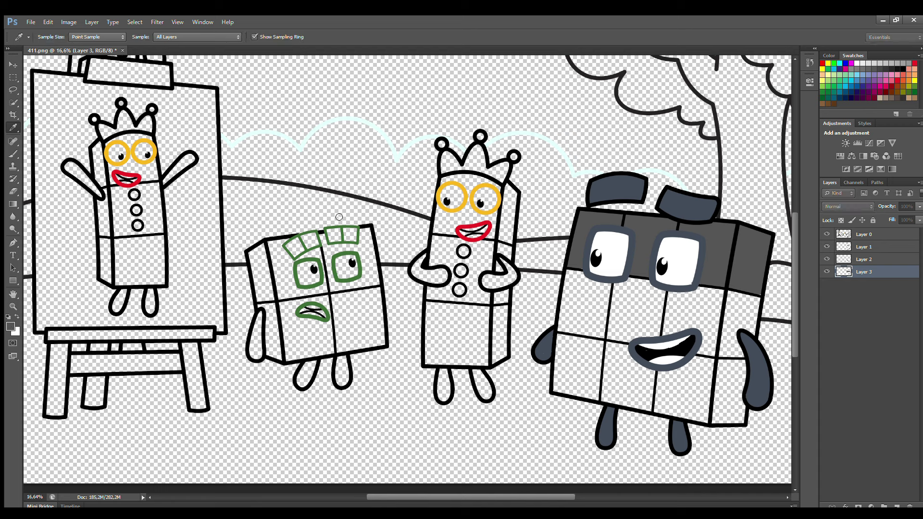
key("b")
left_click(579, 304)
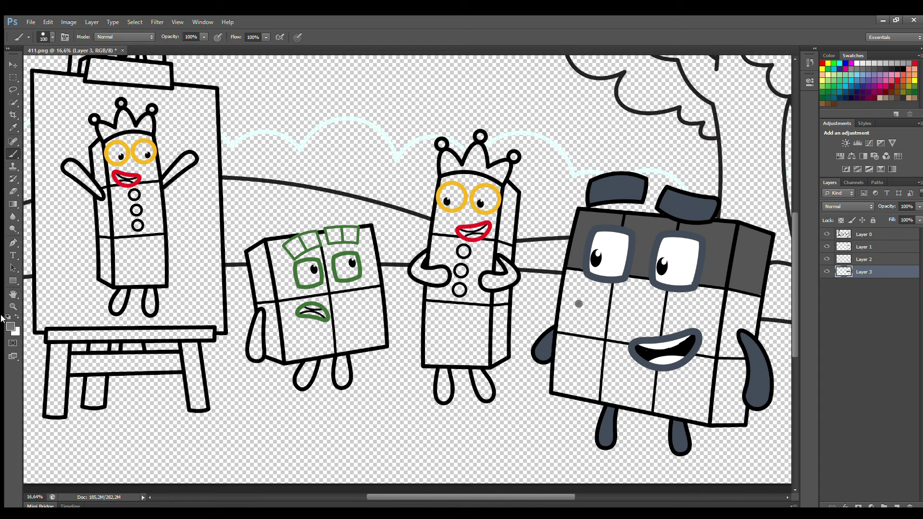
key("i")
key("b")
mouse_move(562, 341)
left_mouse_down()
mouse_move(560, 388)
mouse_move(678, 415)
mouse_move(744, 421)
mouse_move(749, 369)
mouse_move(575, 343)
mouse_move(578, 356)
mouse_move(736, 377)
mouse_move(738, 394)
mouse_move(582, 367)
mouse_move(670, 408)
left_mouse_up()
key("bracketright")
key("bracketright")
Add a new layer below Layer 3 and fill the large block character's middle row with medium grey
left_click(897, 506)
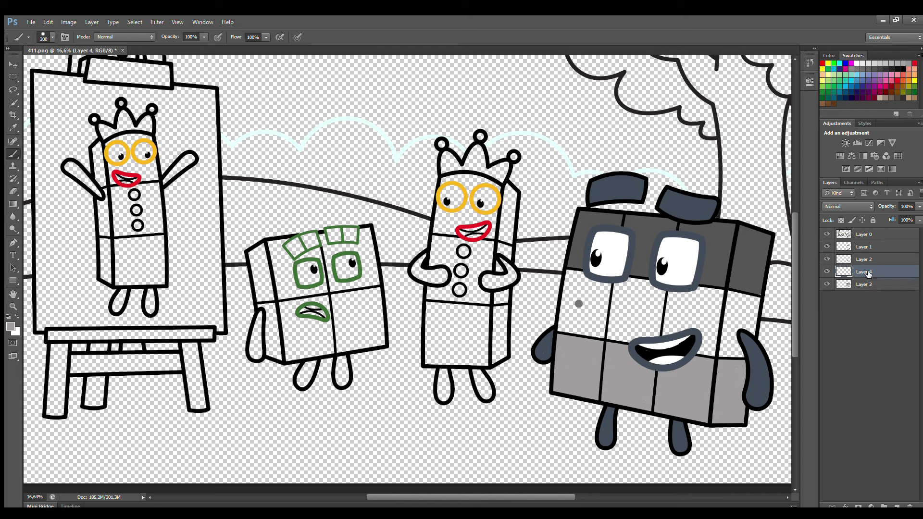
key("i")
left_click(586, 271)
key("b")
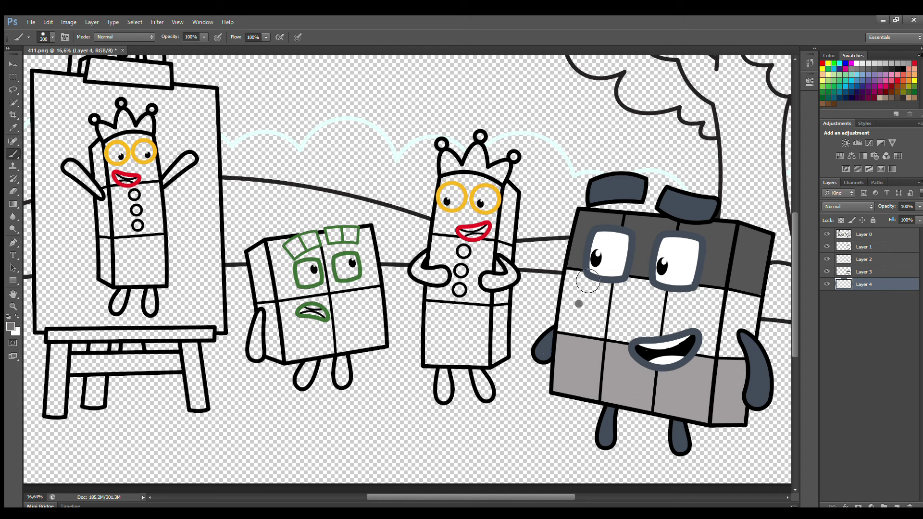
mouse_move(589, 272)
left_mouse_down()
mouse_move(579, 341)
mouse_move(705, 363)
mouse_move(576, 341)
mouse_move(742, 364)
mouse_move(753, 349)
mouse_move(760, 308)
mouse_move(618, 291)
mouse_move(733, 320)
mouse_move(643, 310)
mouse_move(657, 329)
mouse_move(736, 346)
left_mouse_up()
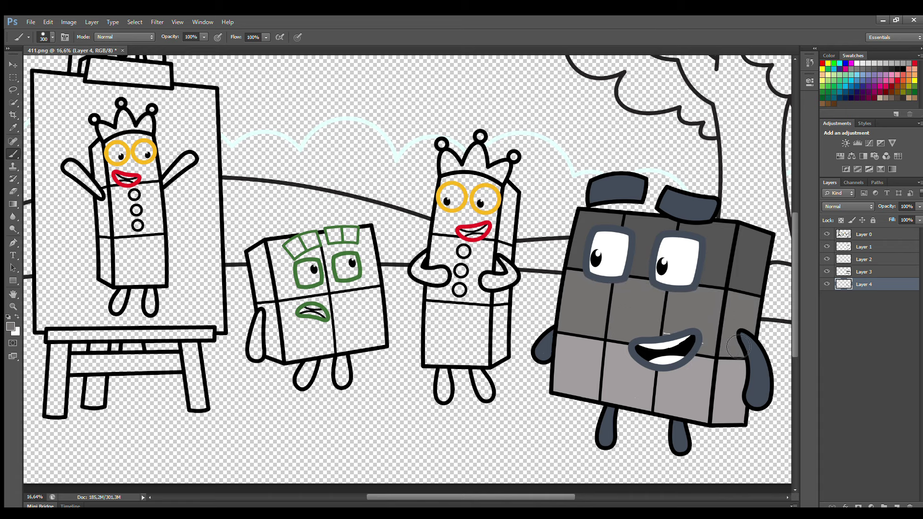
On Layer 1, paint the eyes and teeth of the standing crowned character white with a smaller brush
left_click(864, 246)
left_click(861, 63)
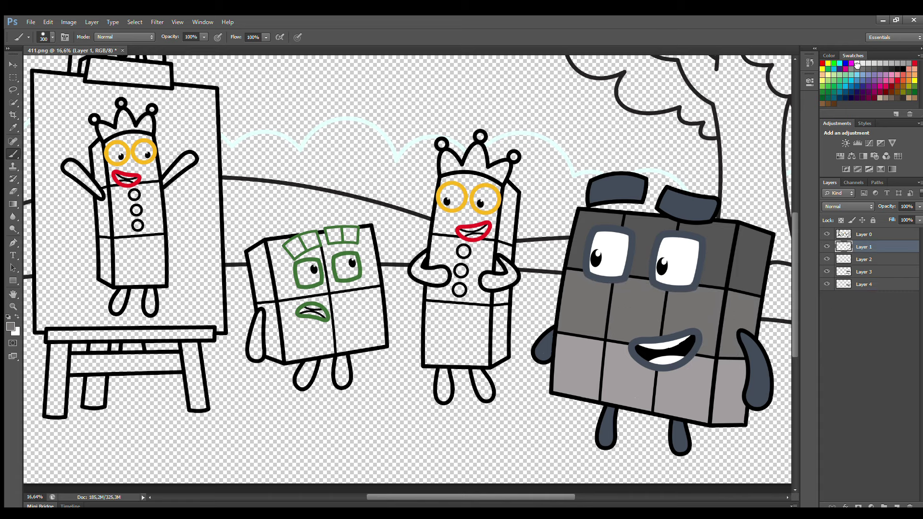
key("bracketleft")
key("bracketleft")
key("bracketleft")
key("bracketleft")
mouse_move(449, 196)
left_mouse_down()
mouse_move(448, 206)
mouse_move(459, 195)
mouse_move(452, 199)
mouse_move(487, 210)
mouse_move(495, 195)
mouse_move(486, 207)
left_mouse_up()
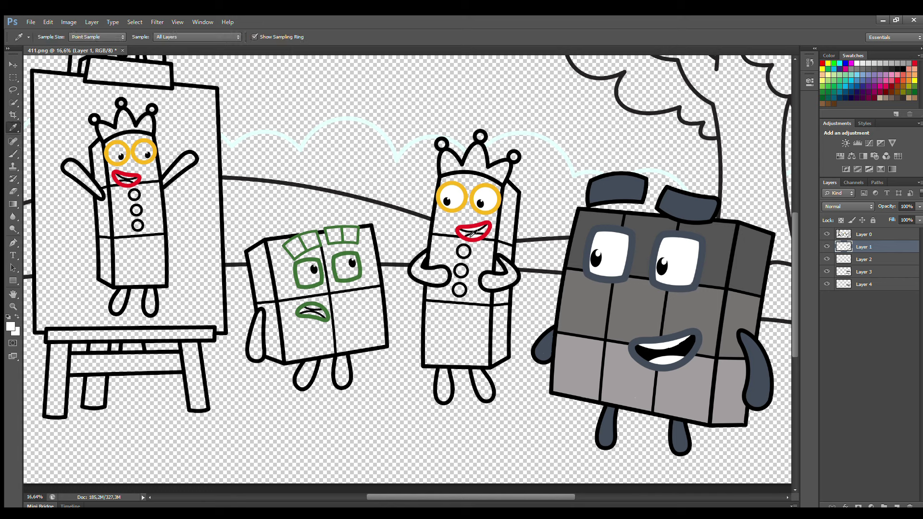
Sample the red of the crowned character's lips and fill its arms, legs, buttons and crown with it
left_click(474, 230, "alt")
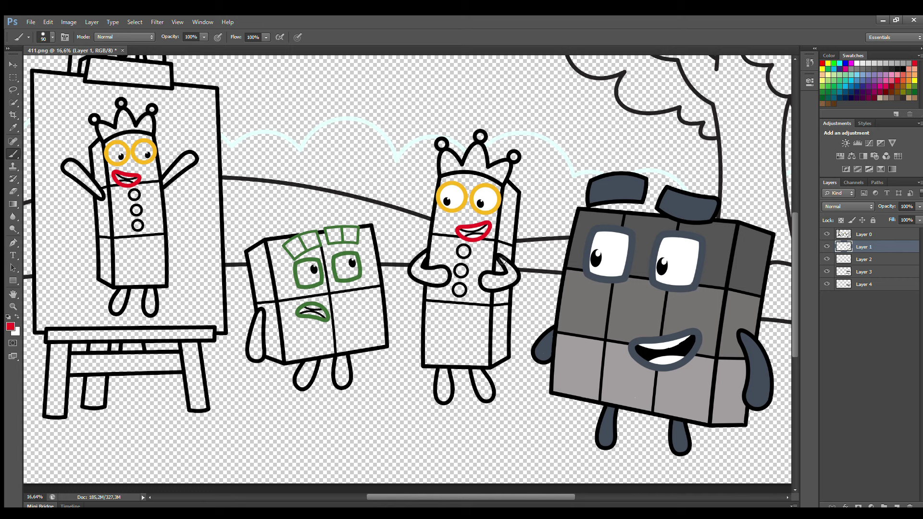
mouse_move(502, 260)
left_mouse_down()
mouse_move(517, 283)
mouse_move(485, 287)
mouse_move(508, 277)
left_mouse_up()
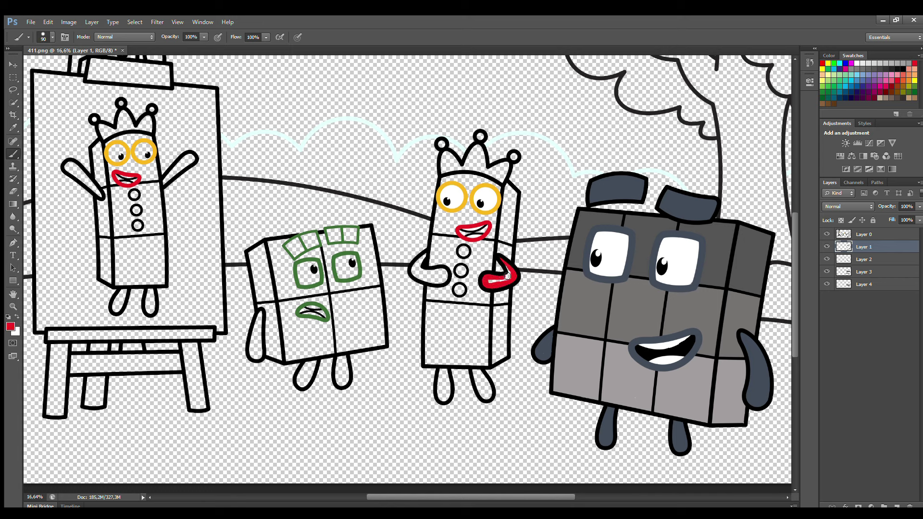
mouse_move(434, 266)
left_mouse_down()
mouse_move(415, 265)
mouse_move(421, 278)
mouse_move(446, 275)
mouse_move(422, 266)
mouse_move(439, 277)
left_mouse_up()
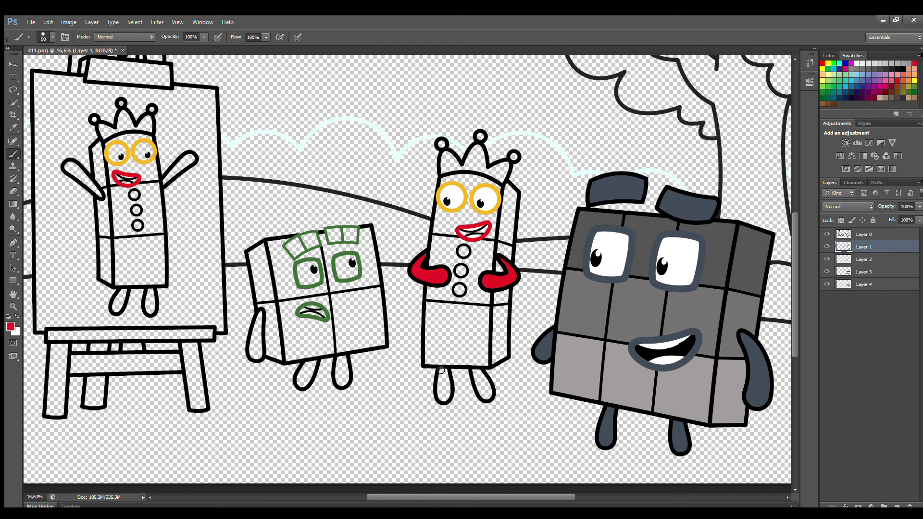
mouse_move(442, 371)
left_mouse_down()
mouse_move(440, 398)
mouse_move(446, 376)
mouse_move(477, 382)
mouse_move(485, 396)
mouse_move(480, 372)
left_mouse_up()
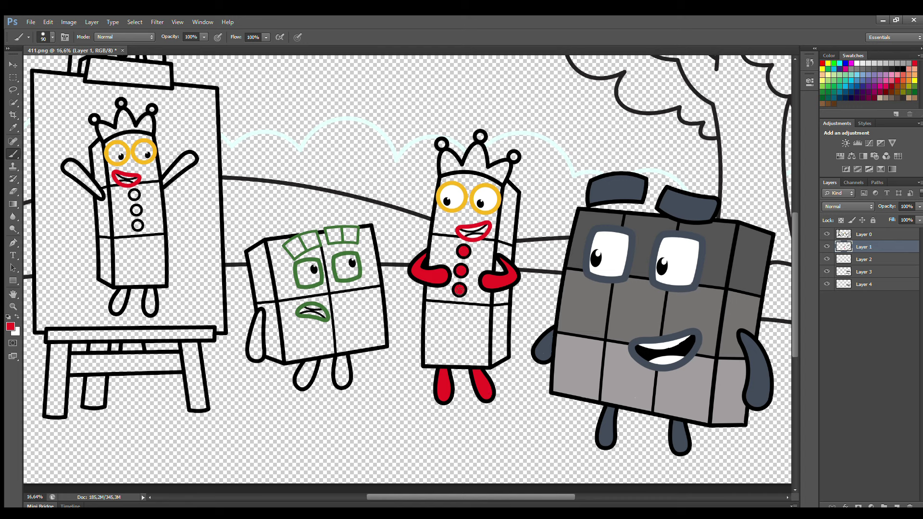
mouse_move(443, 170)
left_mouse_down()
mouse_move(447, 154)
mouse_move(465, 166)
mouse_move(479, 149)
mouse_move(492, 172)
mouse_move(507, 165)
mouse_move(502, 179)
mouse_move(452, 168)
left_mouse_up()
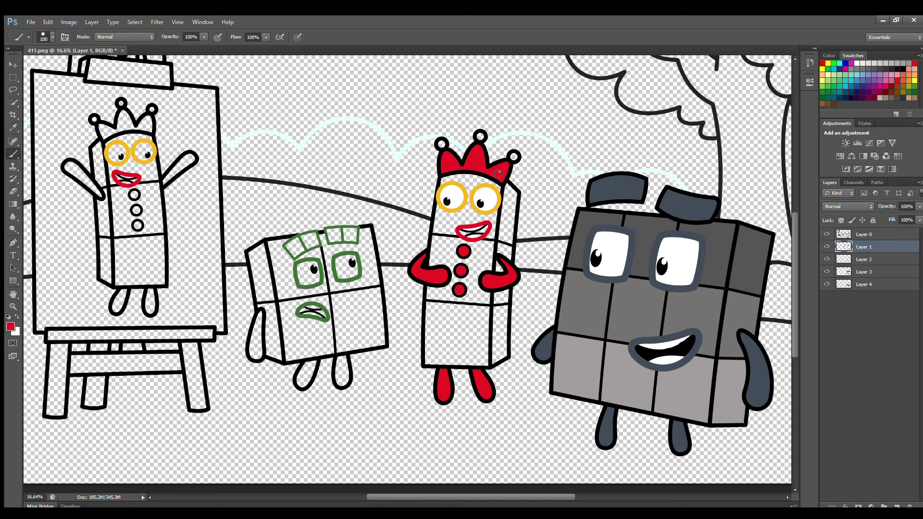
Paint the crowned character's mouth interior black on Layer 2, and its crown tips and body front yellow on Layer 3
left_click(852, 260)
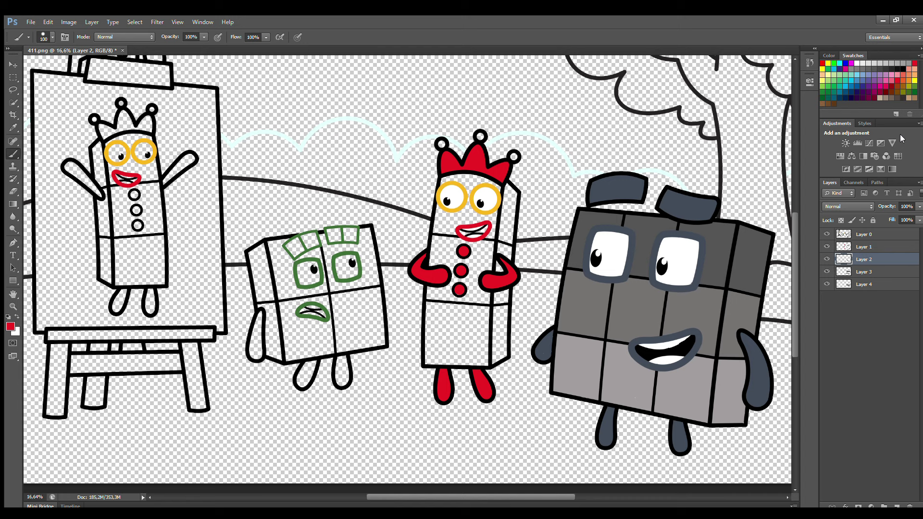
left_click(900, 70)
left_click(863, 272)
left_click(914, 81)
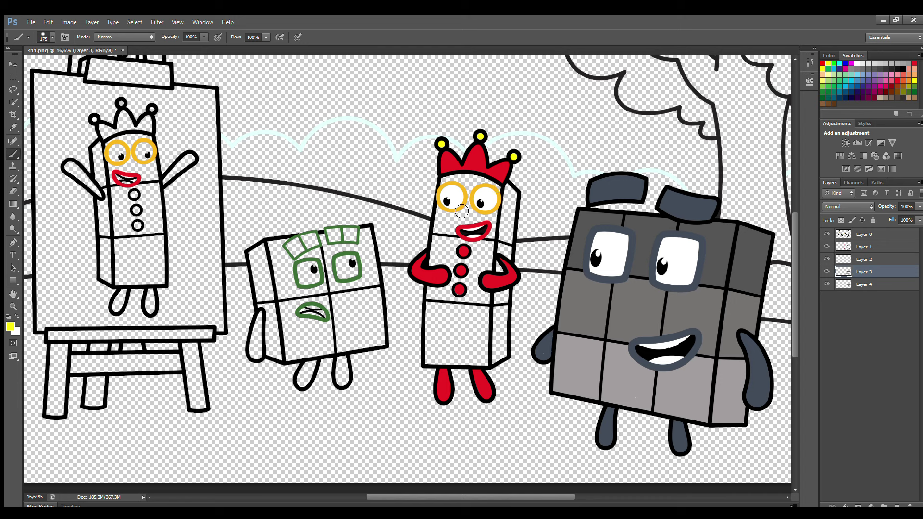
key("bracketright")
mouse_move(450, 179)
left_mouse_down()
mouse_move(435, 364)
mouse_move(488, 365)
mouse_move(495, 193)
mouse_move(474, 183)
mouse_move(449, 250)
mouse_move(448, 335)
mouse_move(472, 348)
mouse_move(469, 210)
mouse_move(463, 345)
left_mouse_up()
On Layer 4, fill the crowned character's side face with a darker yellow
left_click(866, 284)
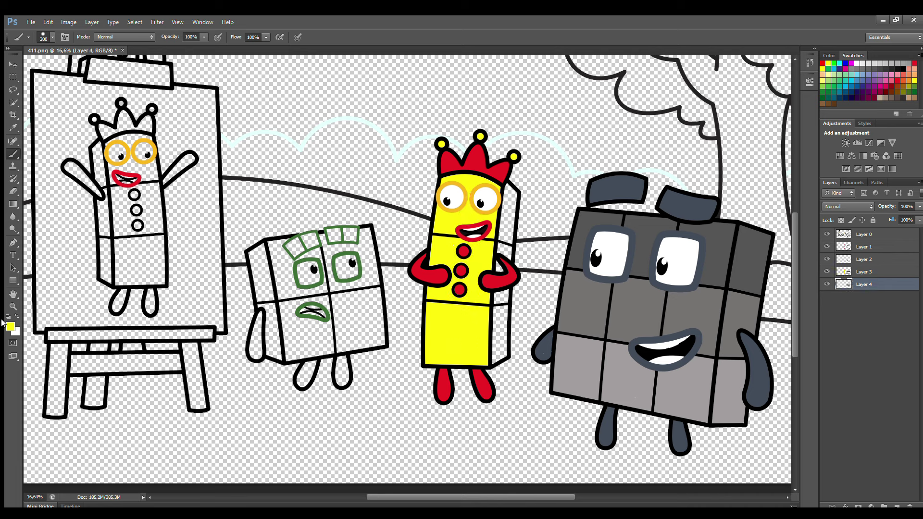
key("i")
key("b")
left_click_drag(510, 188, 501, 363)
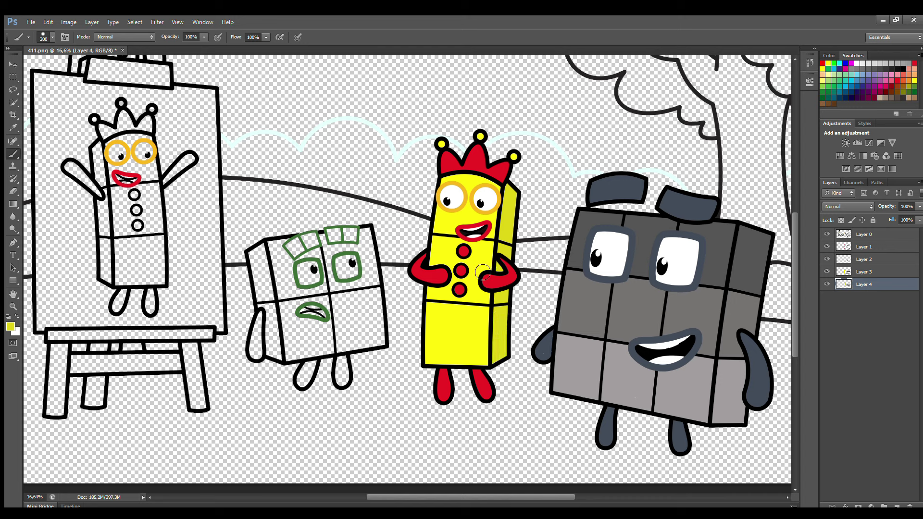
On Layer 1, paint the eyes and teeth of the small four-square block character white with a smaller brush
left_click(863, 234)
left_click(864, 247)
left_click(857, 64)
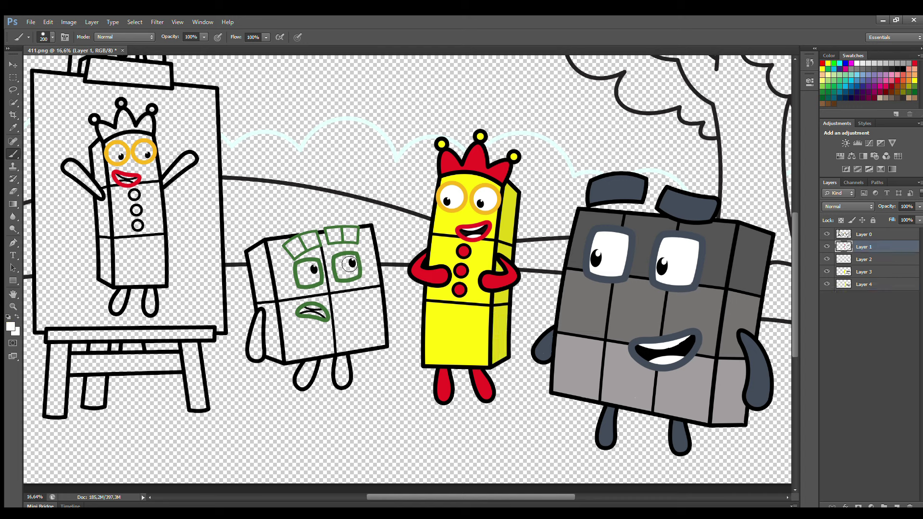
key("[")
key("[")
key("[")
key("[")
mouse_move(339, 265)
left_mouse_down()
mouse_move(345, 271)
mouse_move(304, 281)
mouse_move(311, 272)
left_mouse_up()
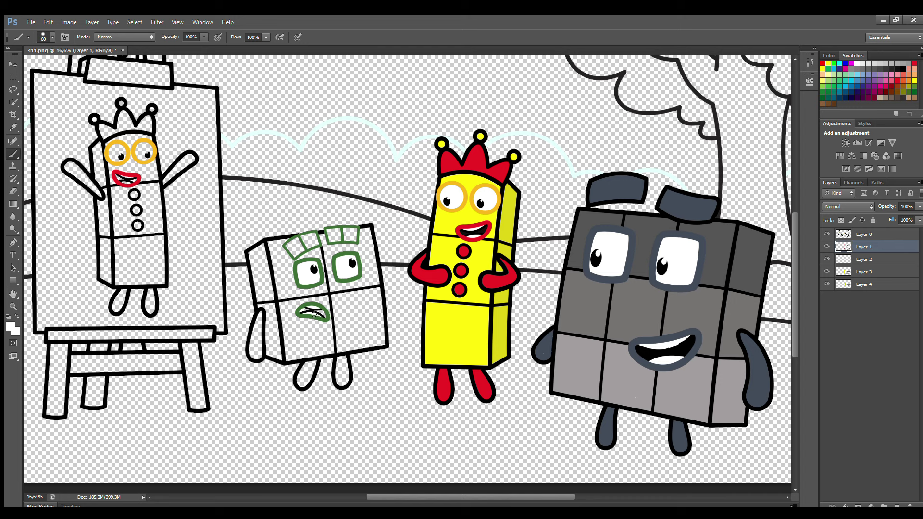
Fill the four-square character's eyebrows, legs and arm with green based on its eye outline
key("i")
left_click(312, 260)
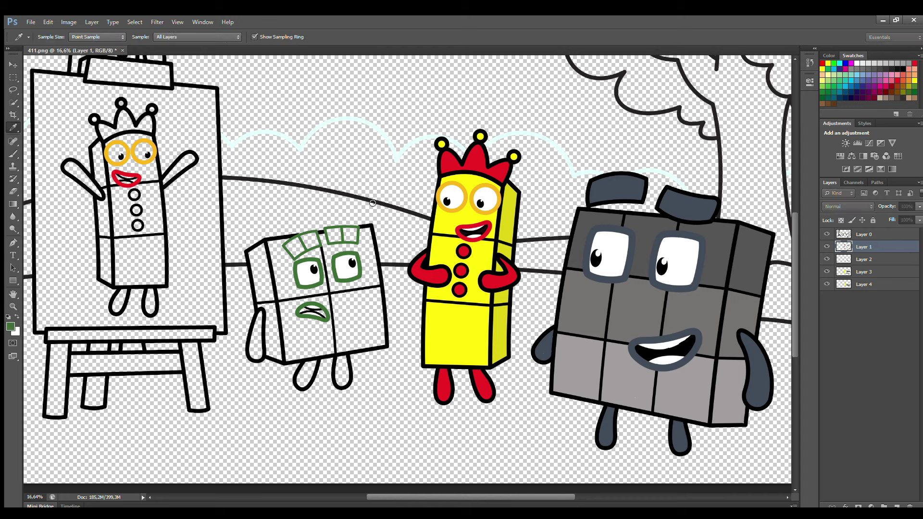
key("b")
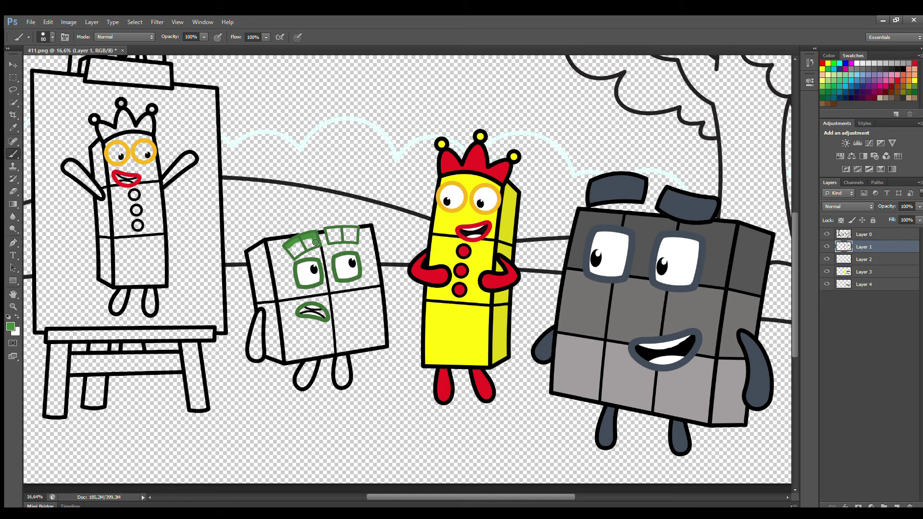
mouse_move(289, 249)
left_mouse_down()
mouse_move(329, 229)
mouse_move(348, 233)
left_mouse_up()
key("bracketright")
key("bracketright")
key("bracketright")
mouse_move(339, 358)
left_mouse_down()
mouse_move(343, 384)
mouse_move(344, 359)
left_mouse_up()
mouse_move(310, 366)
left_mouse_down()
mouse_move(302, 383)
mouse_move(313, 365)
left_mouse_up()
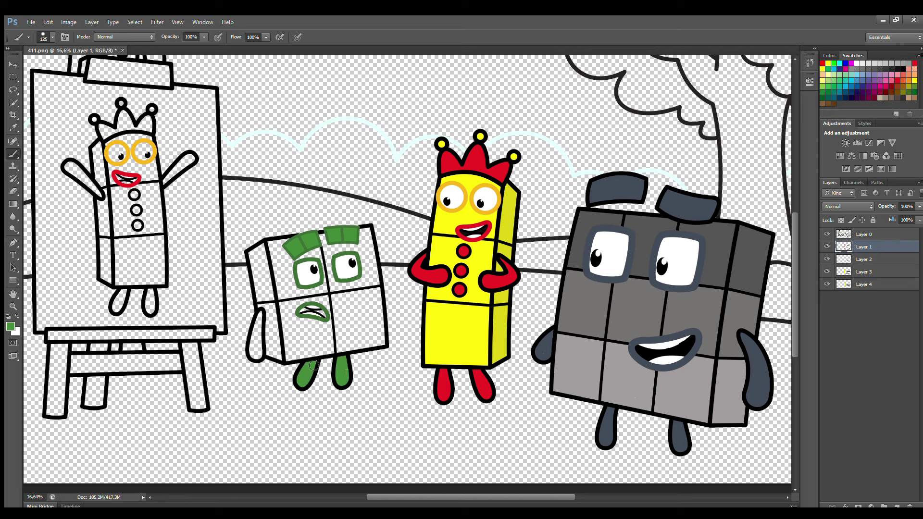
mouse_move(262, 316)
left_mouse_down()
mouse_move(257, 357)
mouse_move(259, 332)
left_mouse_up()
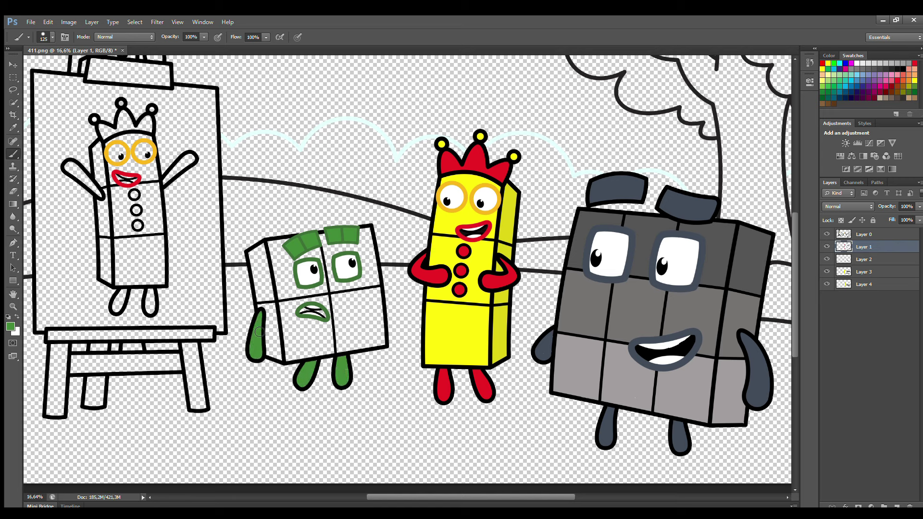
On Layer 2, paint the inside of the four-square character's mouth black
left_click(859, 260)
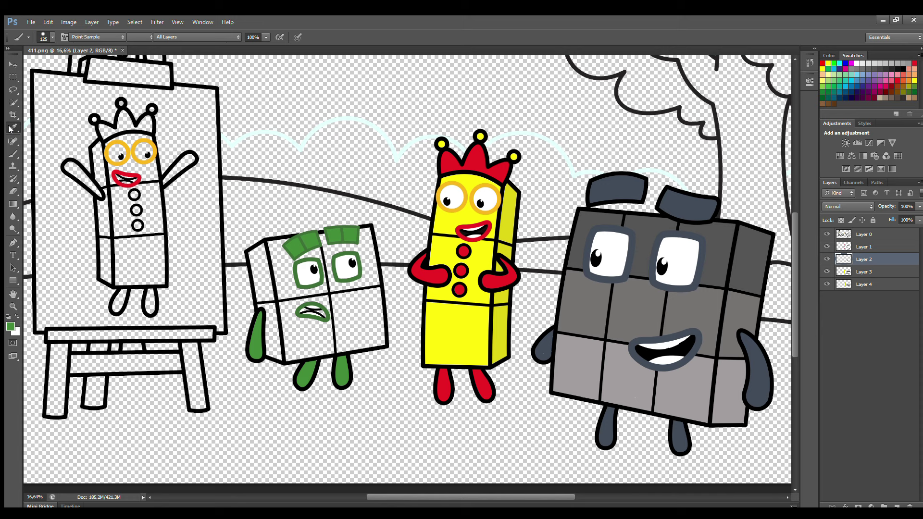
left_click(279, 302, "alt")
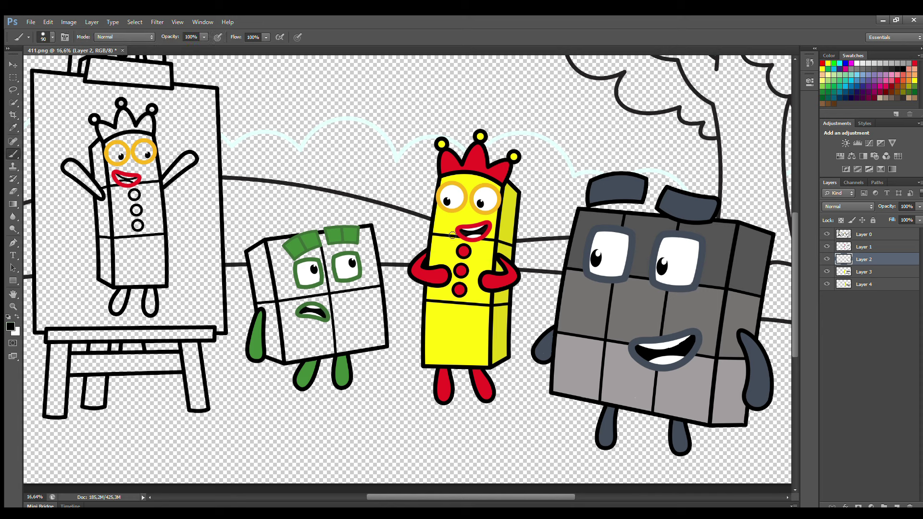
On Layer 3, fill the four-square character's front face with bright green using a larger brush
left_click(864, 272)
left_click(834, 64)
key("i")
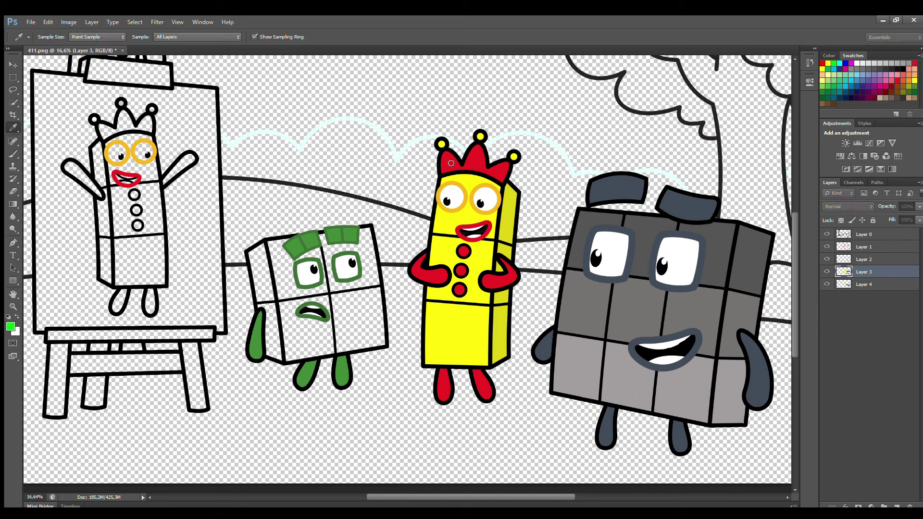
key("b")
mouse_move(275, 246)
left_mouse_down()
mouse_move(293, 359)
mouse_move(379, 345)
mouse_move(381, 310)
mouse_move(367, 233)
mouse_move(282, 246)
mouse_move(286, 279)
mouse_move(303, 275)
mouse_move(299, 260)
mouse_move(310, 343)
mouse_move(354, 342)
mouse_move(372, 288)
mouse_move(357, 254)
mouse_move(315, 316)
mouse_move(339, 268)
mouse_move(322, 320)
mouse_move(356, 317)
left_mouse_up()
key("bracketright")
key("bracketright")
key("bracketright")
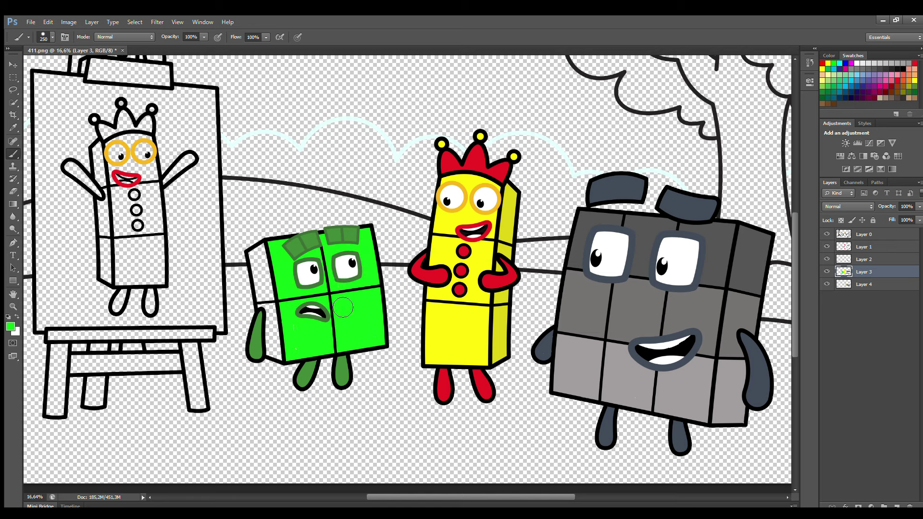
On Layer 1, paint the eyes and teeth of the crowned character on the easel white with a smaller brush
left_click_drag(792, 339, 791, 331)
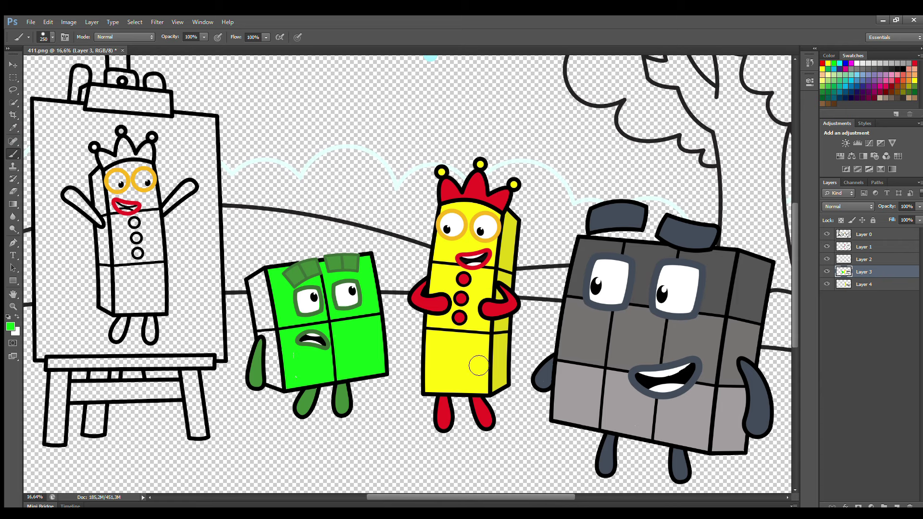
left_click(860, 247)
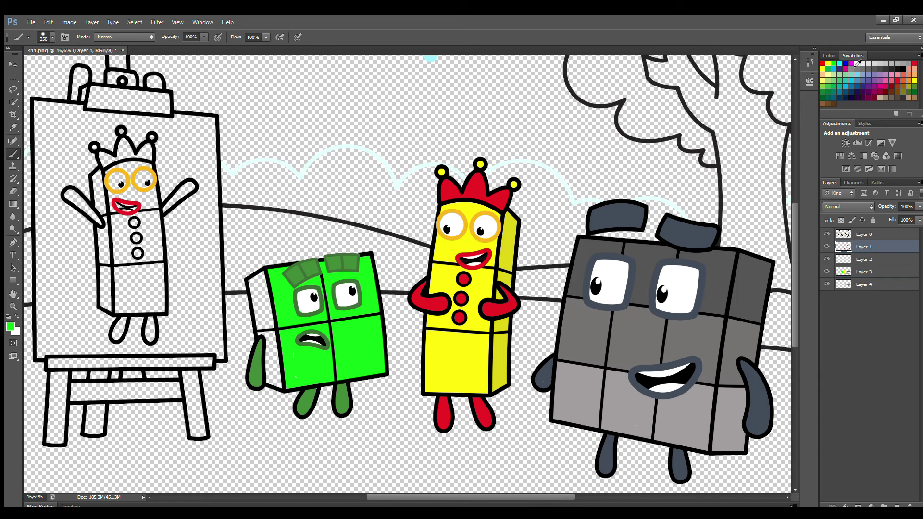
left_click(858, 63)
key("bracketleft")
key("bracketleft")
key("bracketleft")
key("bracketleft")
key("bracketleft")
left_click_drag(114, 178, 122, 181)
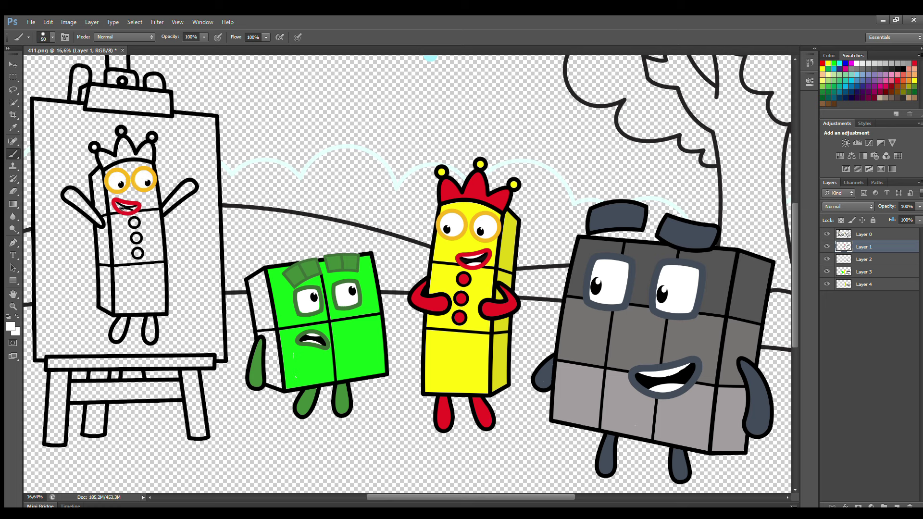
Fill the easel character's buttons, arms, legs and crown with the red sampled from its lips
left_click(127, 208, "alt")
mouse_move(166, 210)
left_mouse_down()
mouse_move(191, 185)
mouse_move(169, 206)
left_mouse_up()
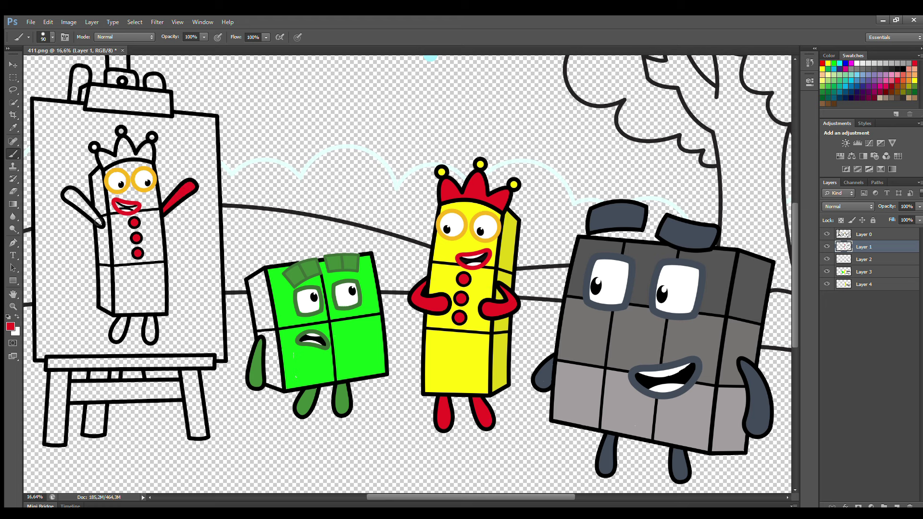
mouse_move(98, 221)
left_mouse_down()
mouse_move(71, 193)
mouse_move(77, 201)
left_mouse_up()
left_click_drag(121, 322, 119, 333)
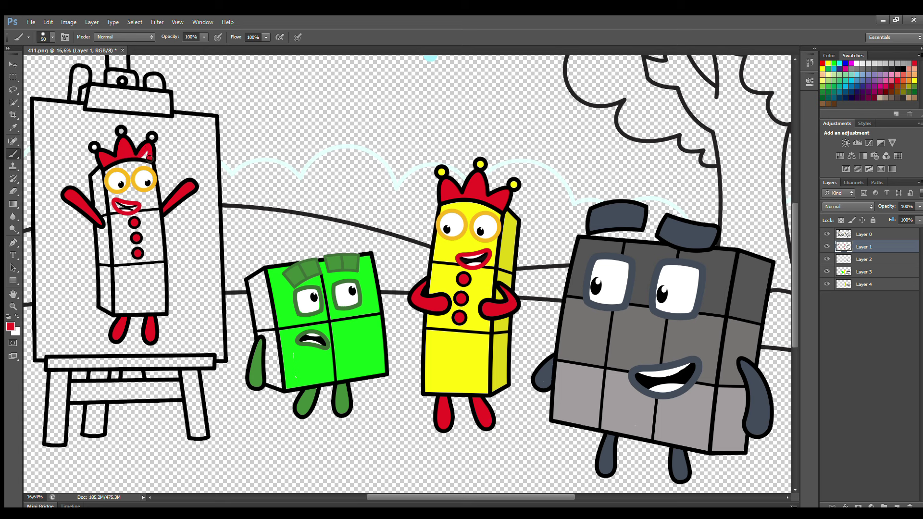
On Layer 2, paint the easel character's crown tips yellow and the inside of its mouth black
left_click(866, 259)
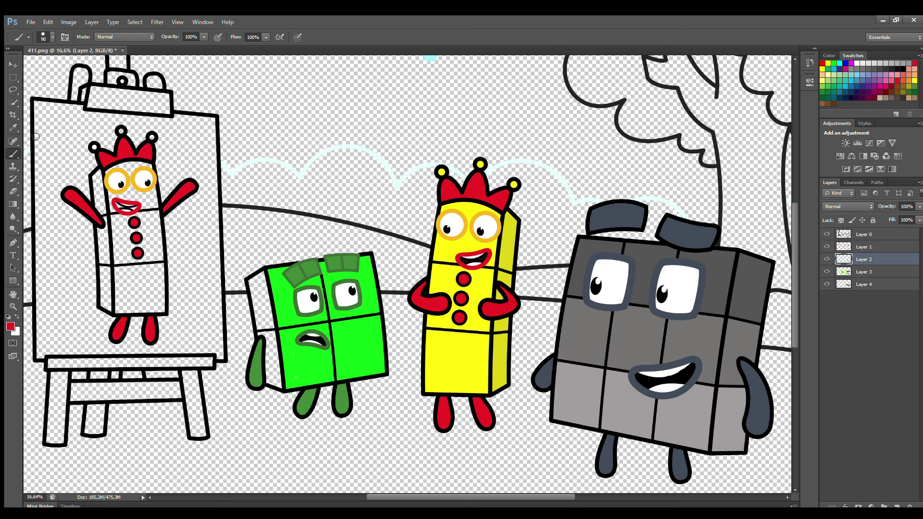
left_click(95, 152, "alt")
Fill the easel character's front face with yellow on Layer 3 and its side face with darker yellow on Layer 4
left_click(865, 272)
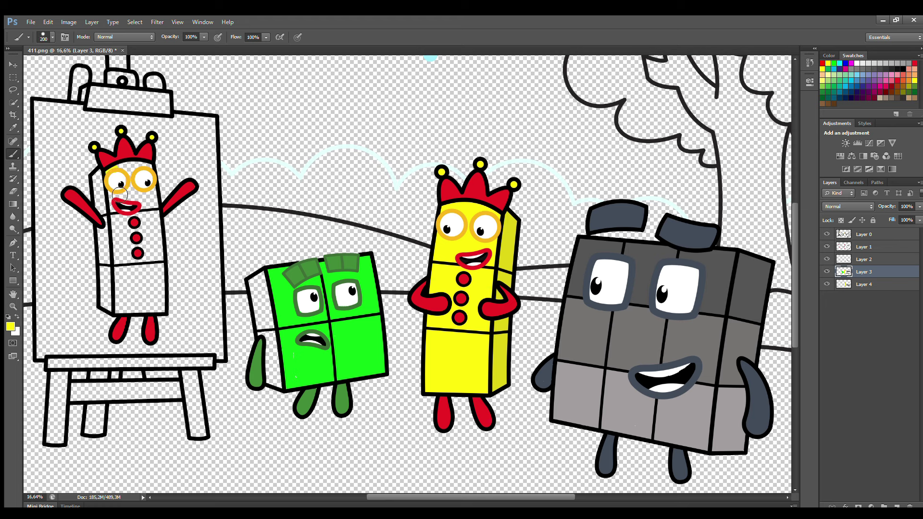
mouse_move(120, 195)
left_mouse_down()
mouse_move(124, 313)
mouse_move(163, 313)
mouse_move(151, 171)
mouse_move(129, 173)
mouse_move(142, 301)
mouse_move(139, 190)
mouse_move(146, 257)
left_mouse_up()
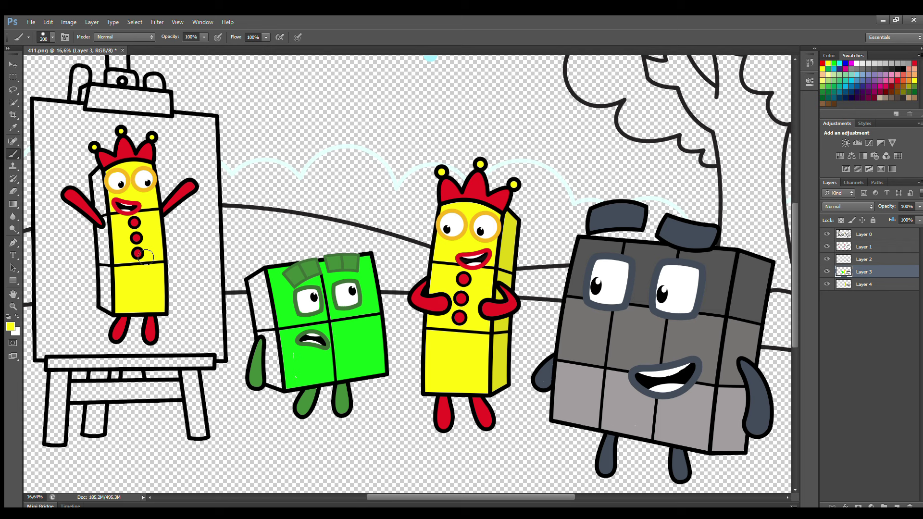
left_click(864, 284)
left_click(506, 233, "alt")
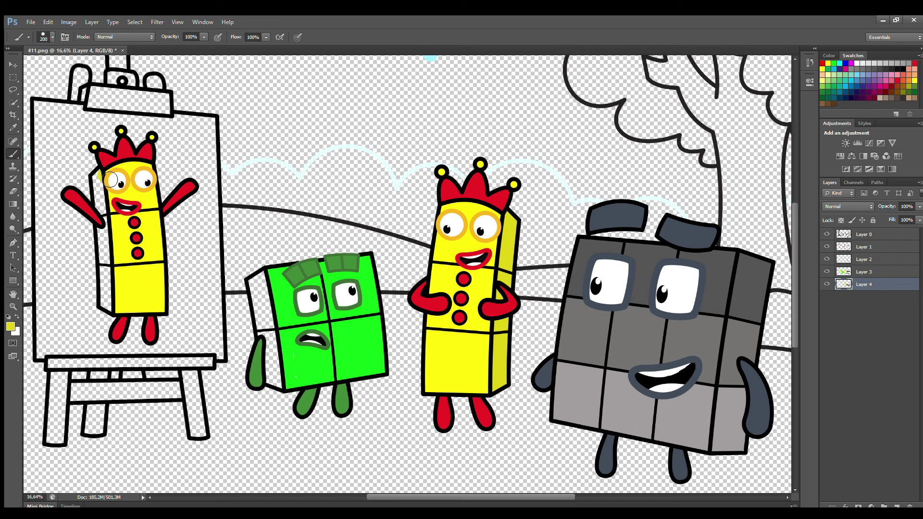
mouse_move(110, 180)
left_mouse_down()
mouse_move(103, 216)
mouse_move(116, 304)
left_mouse_up()
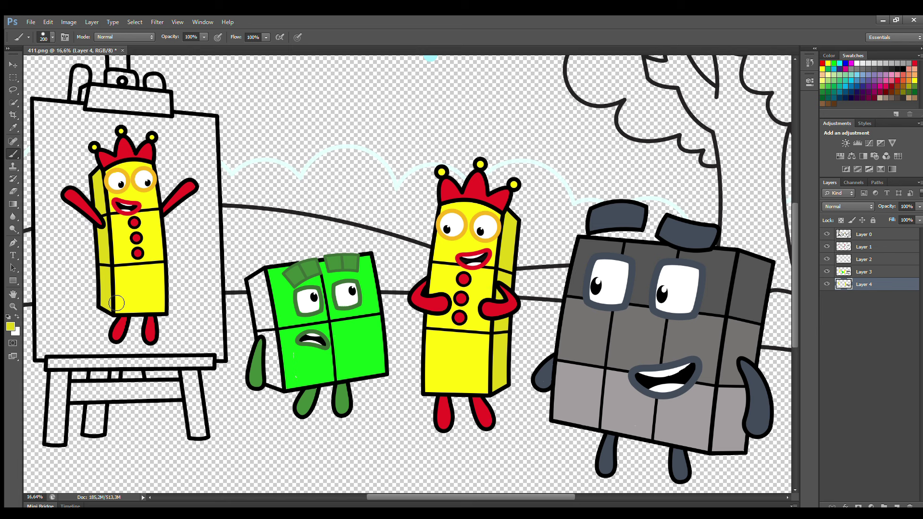
On Layer 0, fill the small round hole at the top of the easel's clamp with black
left_click(864, 235)
key("i")
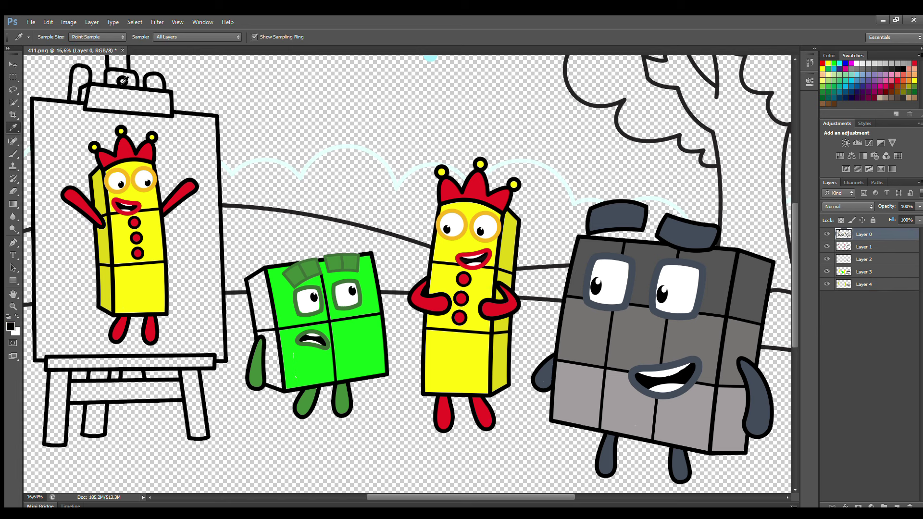
key("b")
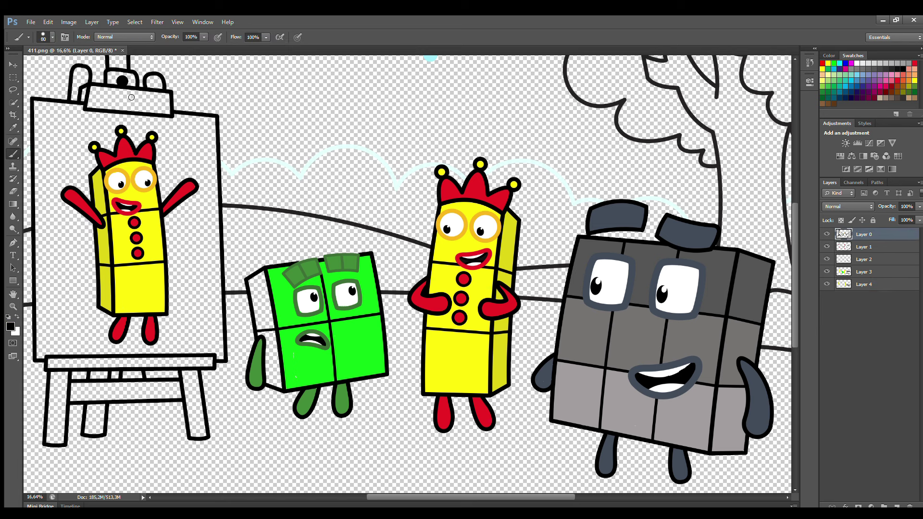
On Layer 1, paint the easel's upper post, knobs and clamp board brown
scroll(224, 235, "down", 1)
scroll(223, 237, "down", 1)
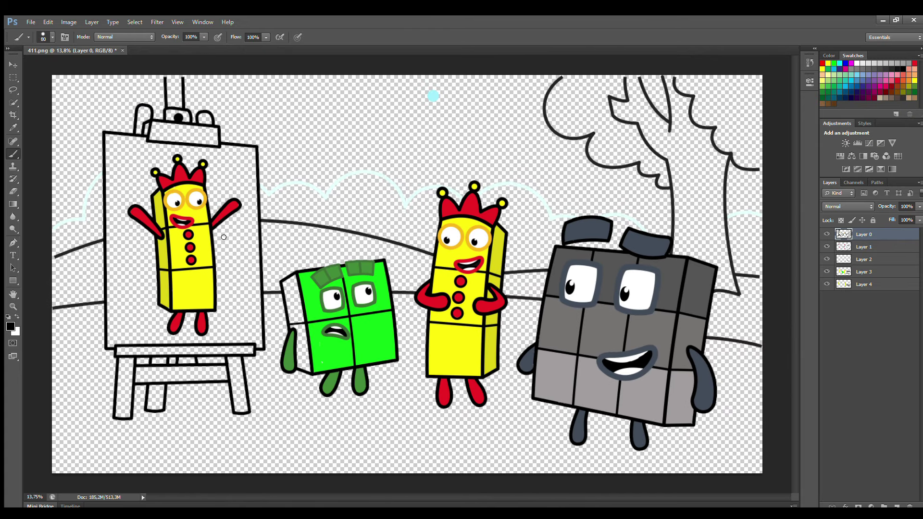
left_click(861, 247)
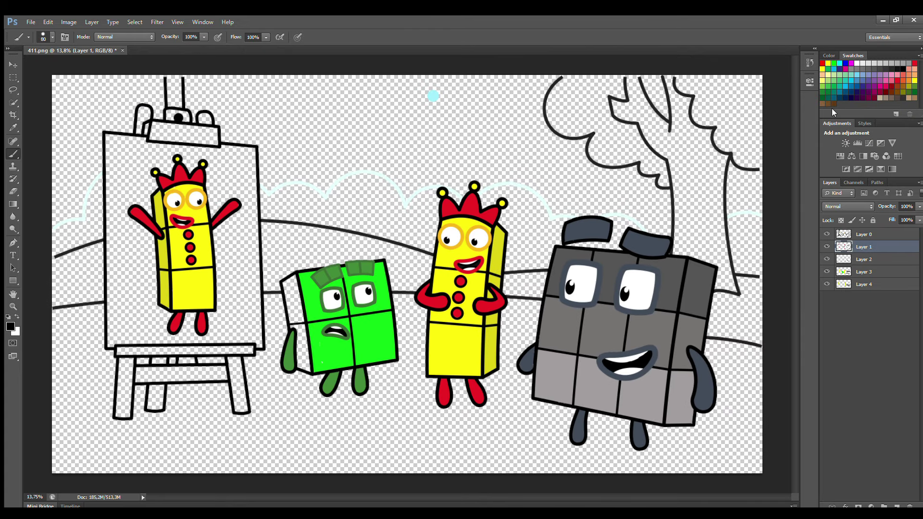
key("i")
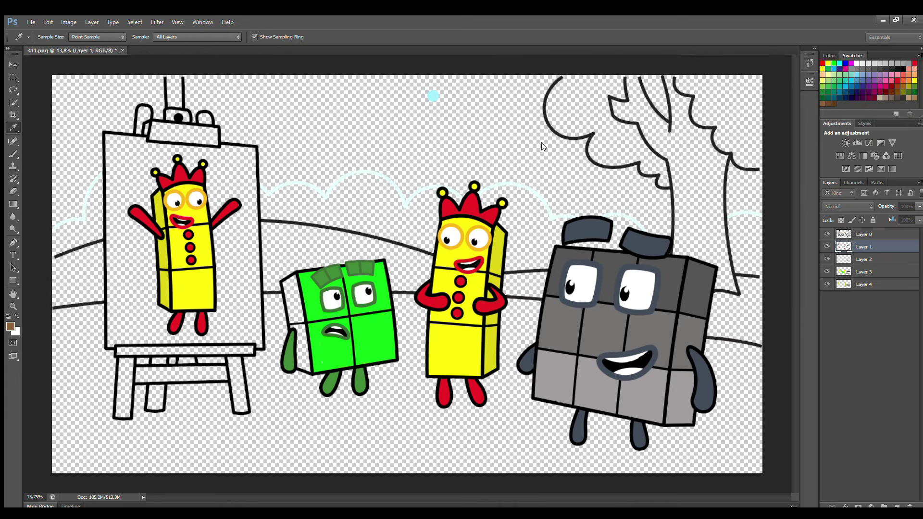
key("b")
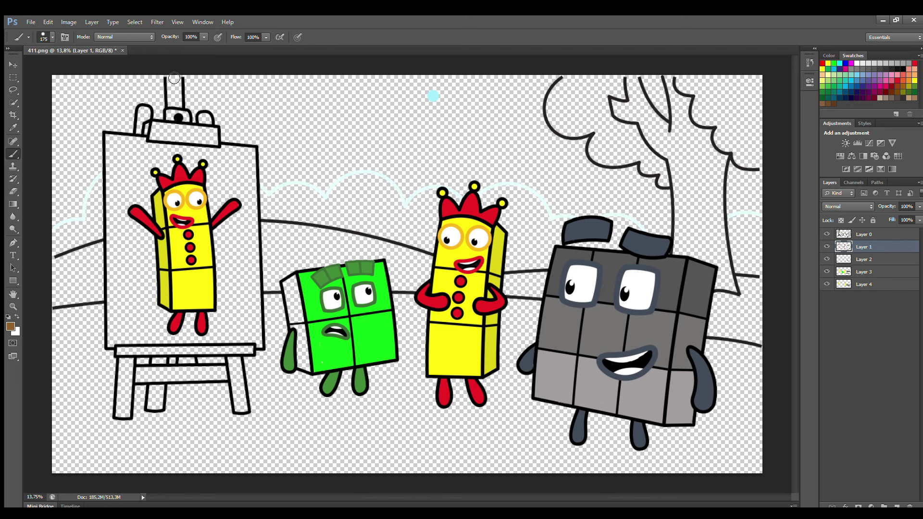
mouse_move(174, 83)
left_mouse_down()
mouse_move(174, 112)
mouse_move(189, 117)
left_mouse_up()
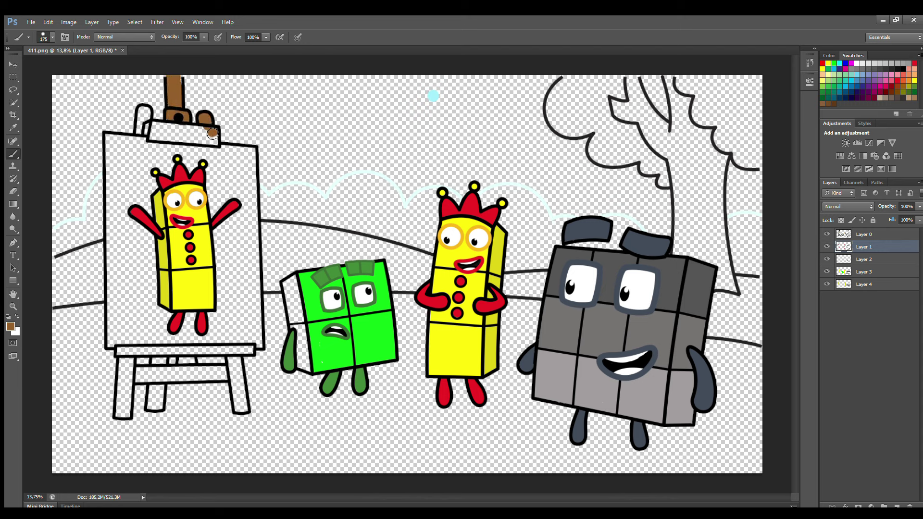
left_click_drag(212, 133, 157, 129)
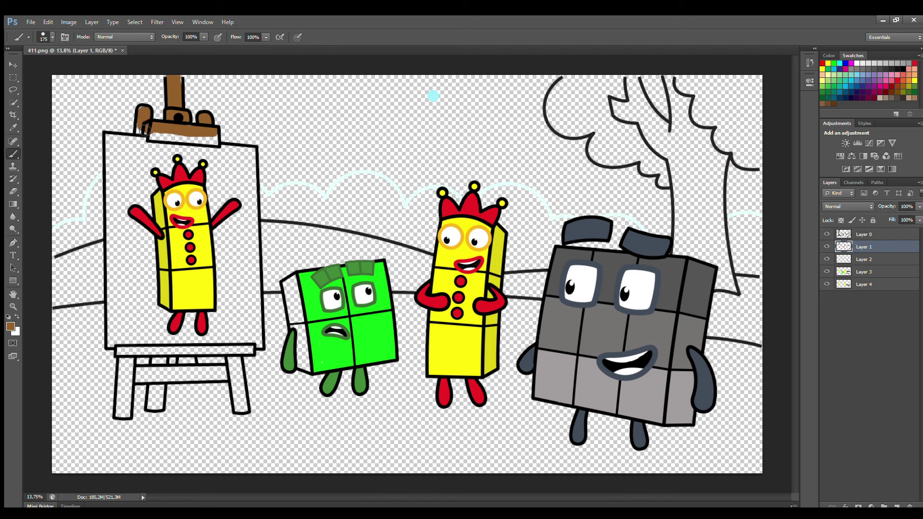
left_click_drag(150, 133, 216, 142)
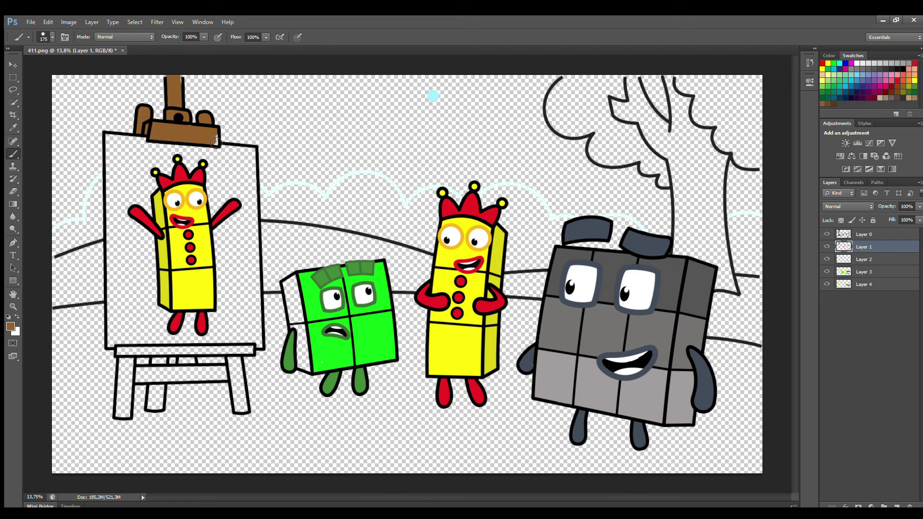
Paint the easel's lower ledge, legs and crossbar with the same brown
mouse_move(119, 351)
left_mouse_down()
mouse_move(252, 352)
mouse_move(234, 361)
mouse_move(241, 408)
left_mouse_up()
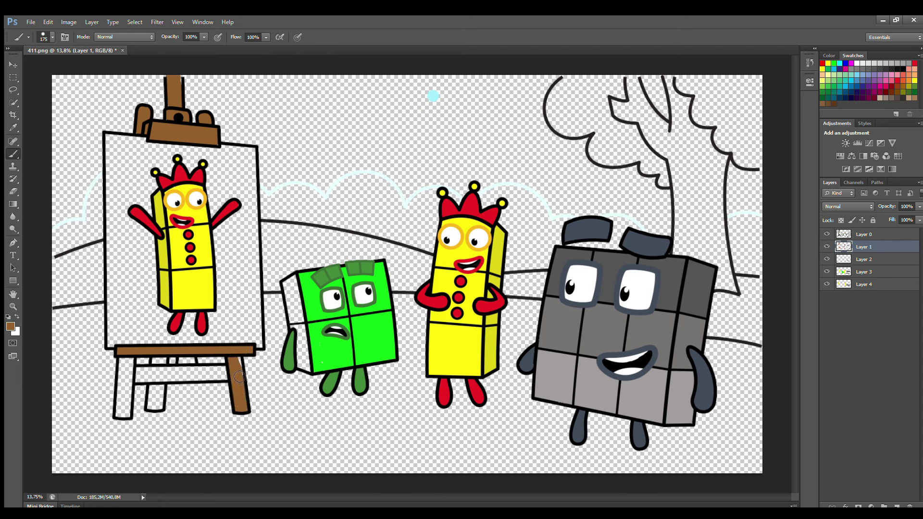
mouse_move(230, 373)
left_mouse_down()
mouse_move(129, 366)
mouse_move(121, 416)
mouse_move(134, 361)
mouse_move(194, 362)
mouse_move(141, 382)
mouse_move(219, 377)
left_mouse_up()
mouse_move(158, 389)
left_mouse_down()
mouse_move(154, 408)
mouse_move(161, 387)
left_mouse_up()
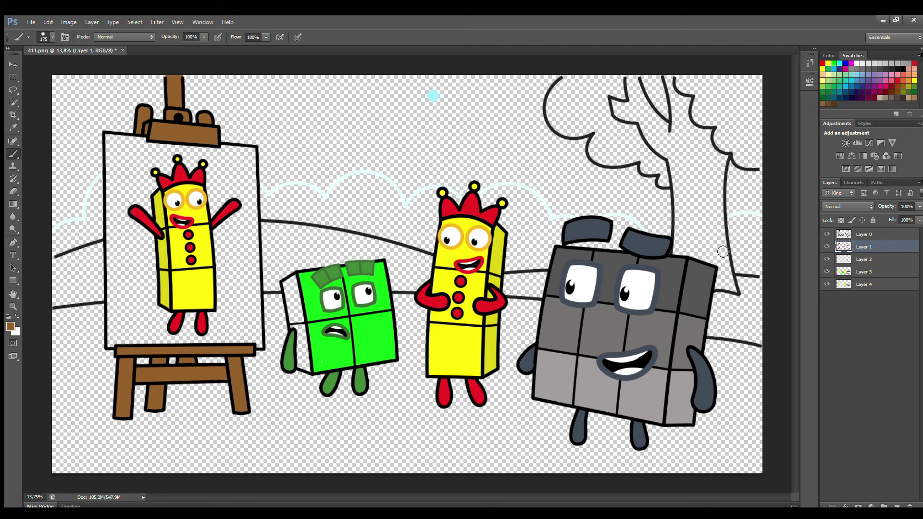
On Layer 4, fill the four-square character's side face with a slightly darker green
key("i")
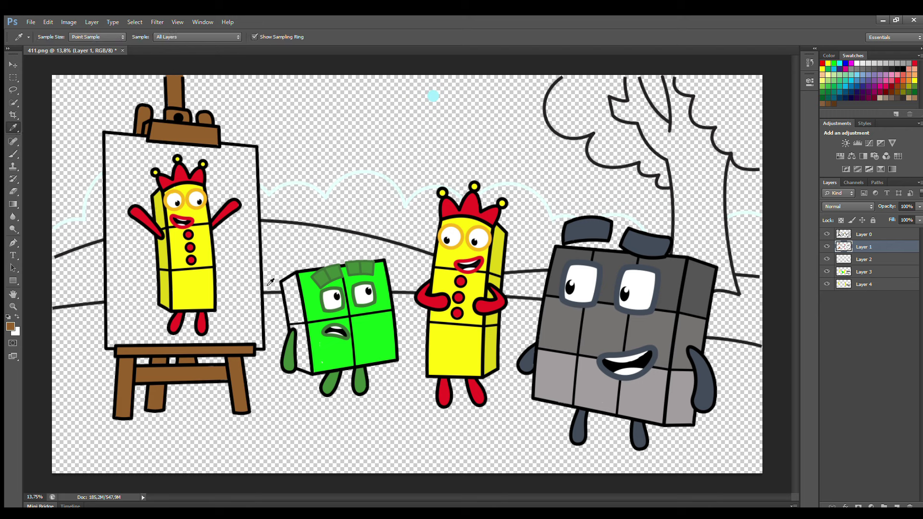
left_click_drag(54, 301, 456, 189)
left_click(864, 284)
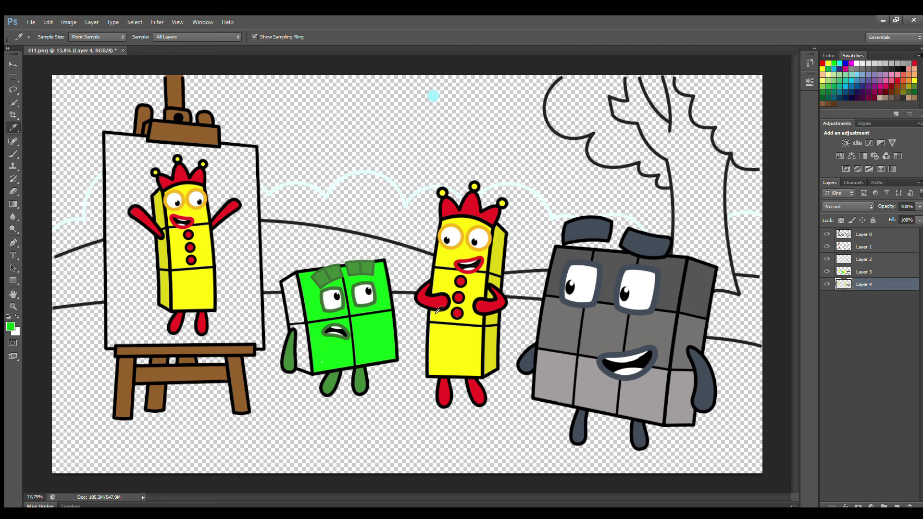
key("b")
mouse_move(289, 287)
left_mouse_down()
mouse_move(309, 368)
mouse_move(302, 309)
mouse_move(306, 346)
left_mouse_up()
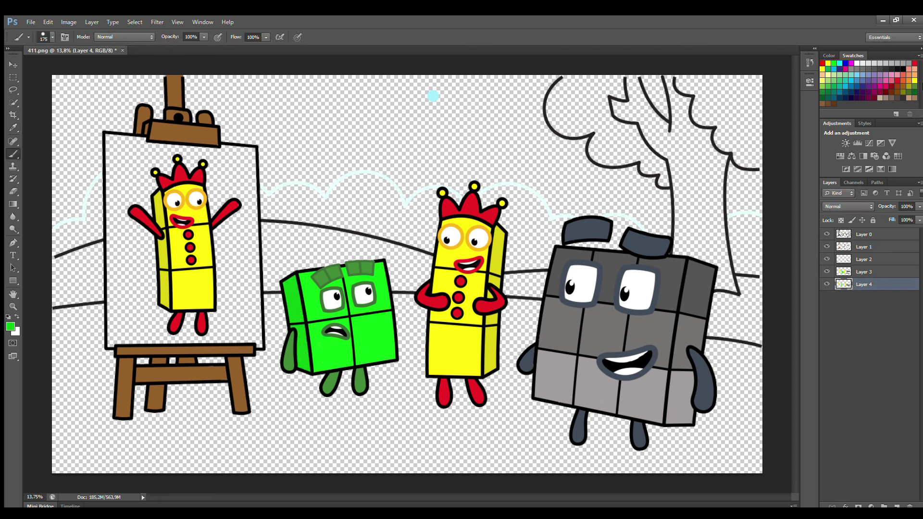
On Layer 1, paint the tree's right-hand foliage and the gap between its upper branches olive green
left_click(864, 247)
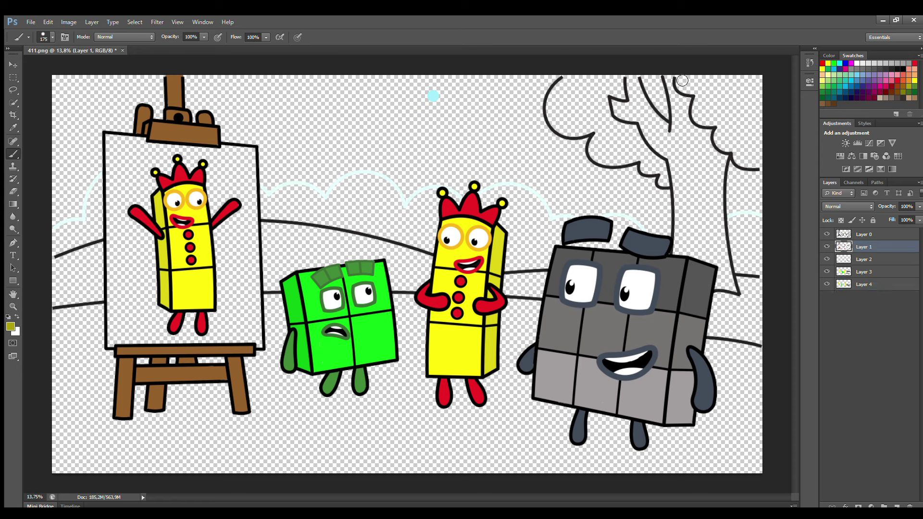
mouse_move(686, 87)
left_mouse_down()
mouse_move(702, 98)
mouse_move(703, 120)
mouse_move(725, 124)
mouse_move(722, 146)
mouse_move(751, 166)
mouse_move(762, 158)
mouse_move(761, 82)
mouse_move(696, 80)
mouse_move(750, 88)
mouse_move(698, 81)
mouse_move(715, 90)
mouse_move(748, 155)
mouse_move(747, 102)
mouse_move(718, 115)
left_mouse_up()
key("bracketright")
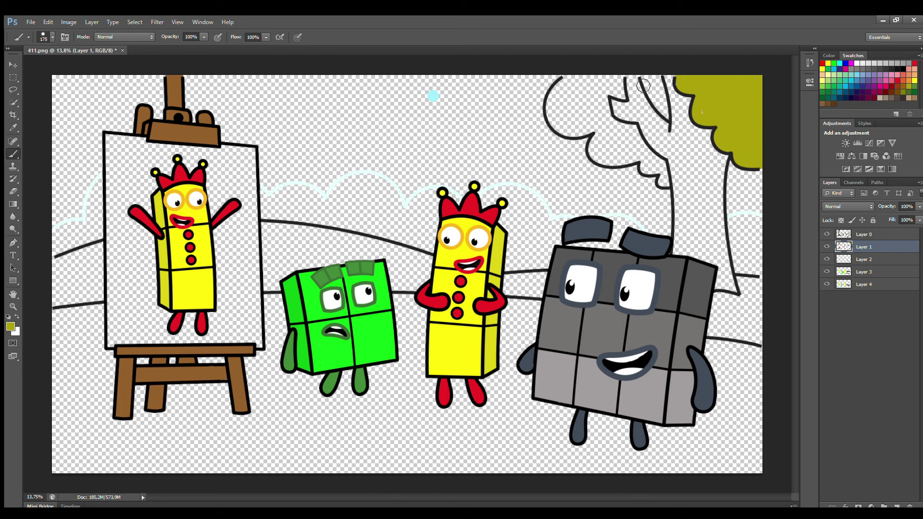
key("bracketleft")
key("bracketleft")
mouse_move(643, 86)
left_mouse_down()
mouse_move(667, 117)
mouse_move(659, 75)
mouse_move(657, 95)
left_mouse_up()
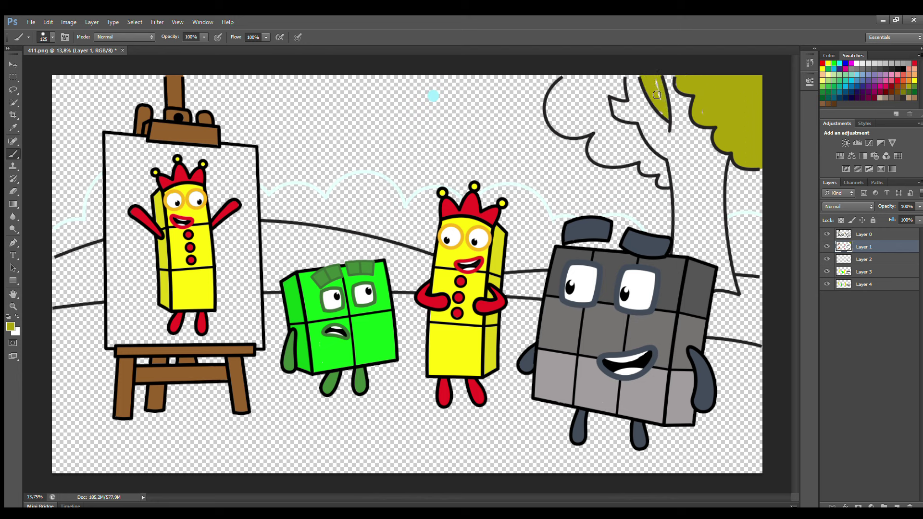
Fill the tree's left-hand foliage with olive green, outlining its edges first and enlarging the brush for the interior
mouse_move(666, 185)
left_mouse_down()
mouse_move(634, 126)
mouse_move(607, 109)
left_mouse_up()
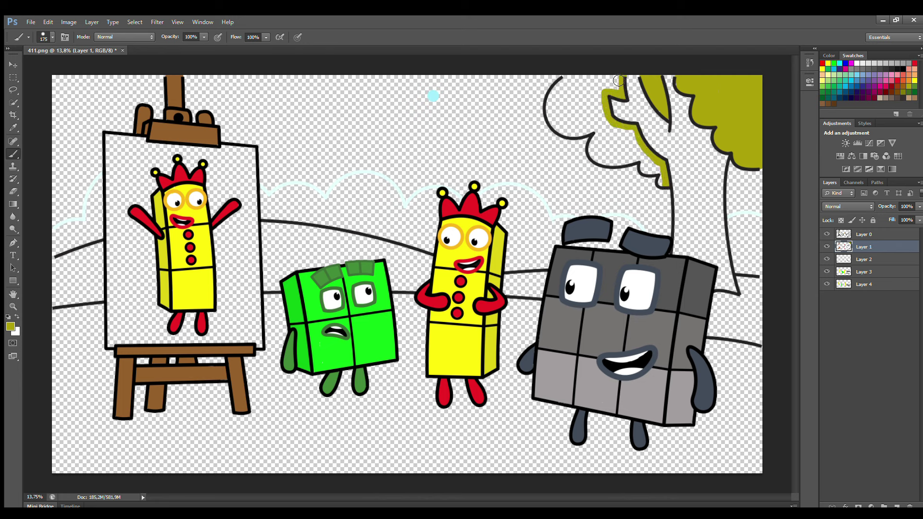
mouse_move(618, 80)
left_mouse_down()
mouse_move(567, 83)
mouse_move(554, 117)
mouse_move(568, 134)
mouse_move(600, 136)
mouse_move(599, 160)
mouse_move(641, 159)
mouse_move(665, 183)
mouse_move(636, 141)
mouse_move(613, 140)
mouse_move(632, 151)
mouse_move(601, 103)
mouse_move(620, 84)
mouse_move(571, 99)
mouse_move(587, 115)
left_mouse_up()
key("bracketright")
key("bracketright")
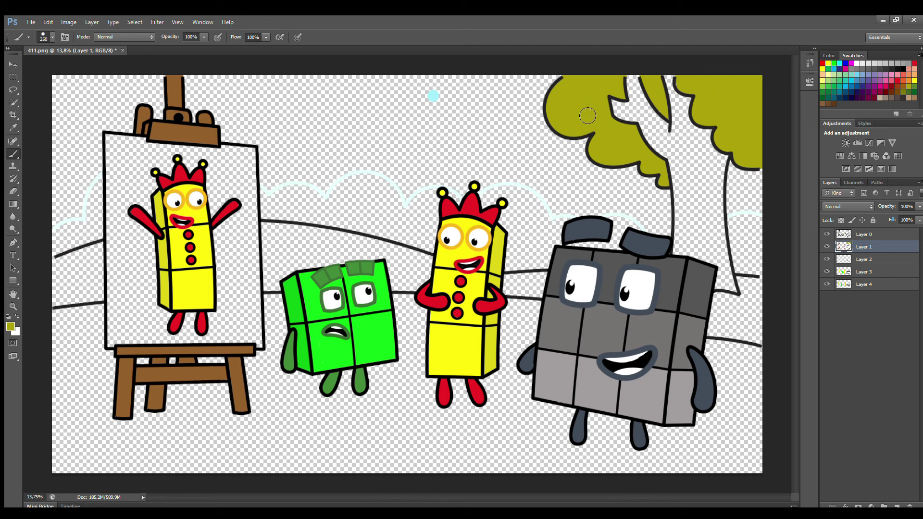
On a new layer beneath Layer 4, paint the tree's trunk and branches a darker brown based on the easel's colour
left_click(867, 285)
left_click(897, 507)
key("i")
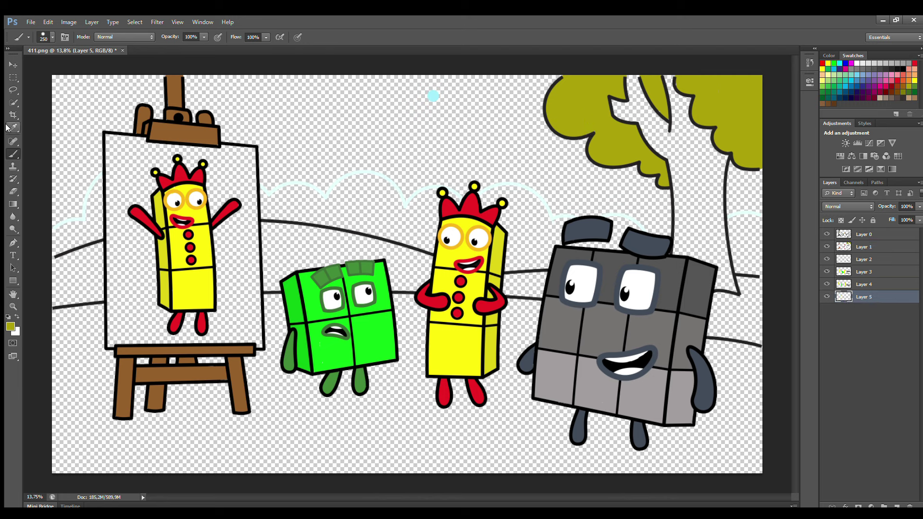
left_click(149, 145)
left_click(8, 326)
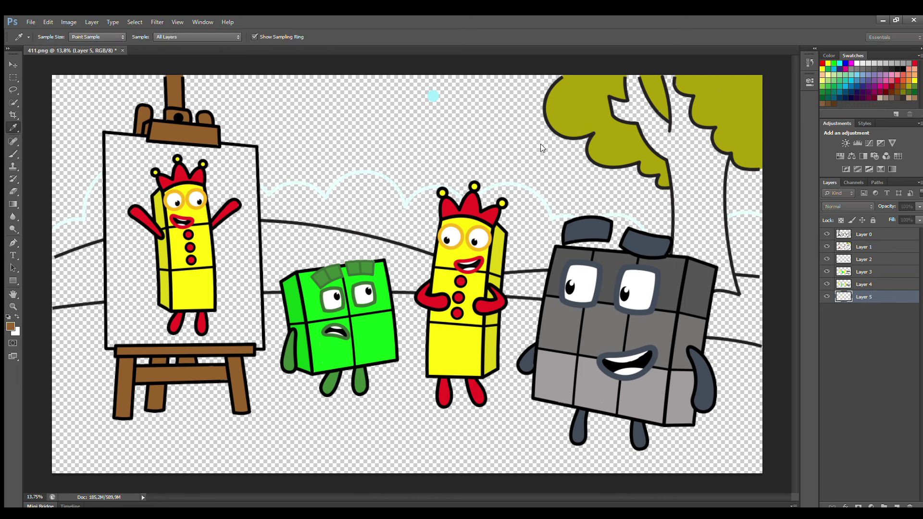
key("Escape")
key("b")
mouse_move(677, 162)
left_mouse_down()
mouse_move(682, 266)
mouse_move(707, 270)
mouse_move(722, 287)
left_mouse_up()
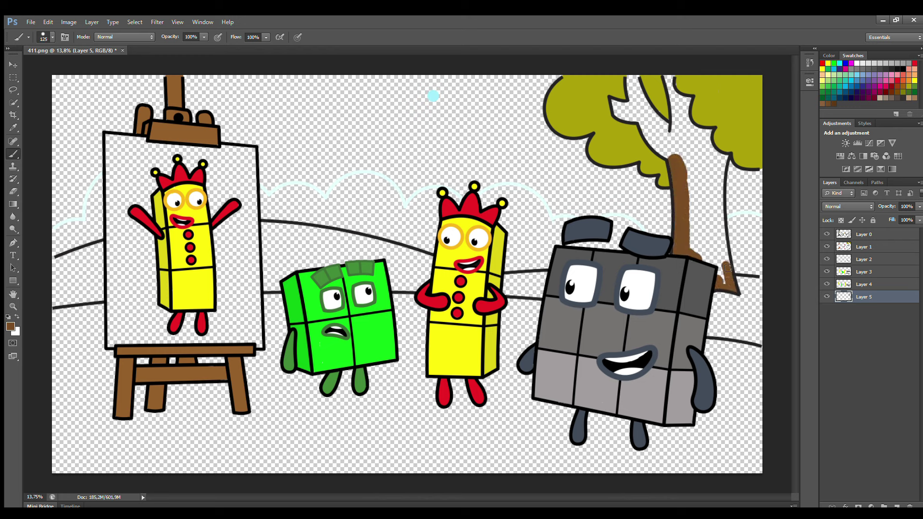
mouse_move(728, 267)
left_mouse_down()
mouse_move(719, 174)
mouse_move(726, 149)
left_mouse_up()
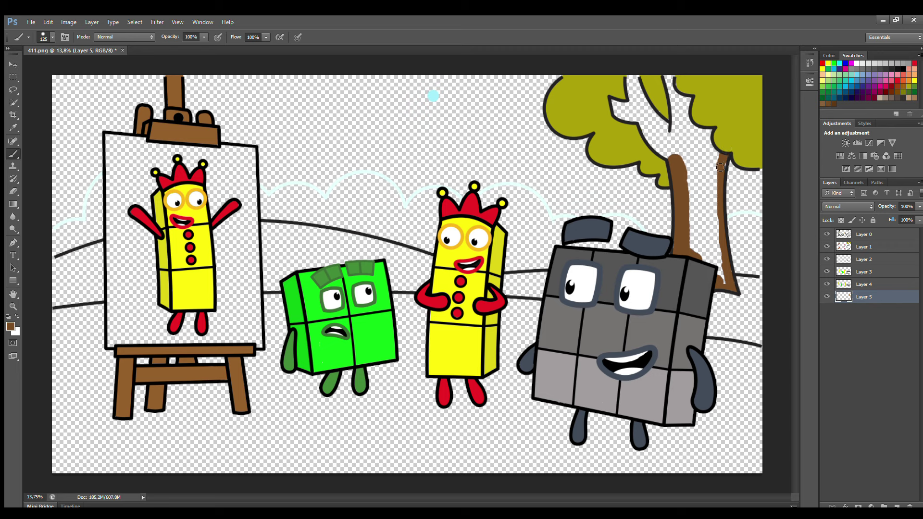
mouse_move(637, 81)
left_mouse_down()
mouse_move(688, 98)
mouse_move(659, 121)
mouse_move(658, 134)
mouse_move(693, 144)
mouse_move(719, 171)
mouse_move(728, 283)
mouse_move(711, 277)
mouse_move(697, 211)
mouse_move(704, 153)
mouse_move(711, 271)
left_mouse_up()
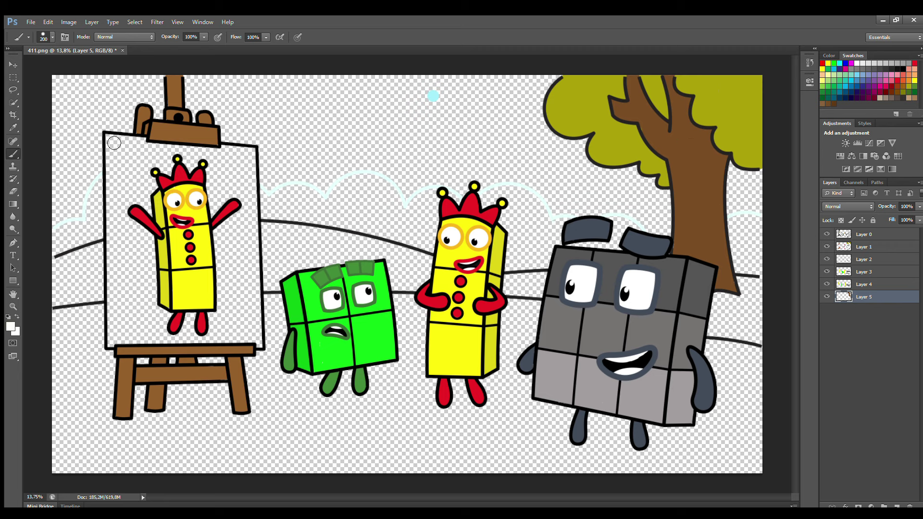
Fill the easel's canvas with white around the drawn figure, starting along the edge and enlarging the brush for the interior
mouse_move(114, 143)
left_mouse_down()
mouse_move(119, 339)
mouse_move(253, 340)
mouse_move(252, 157)
mouse_move(123, 144)
mouse_move(136, 212)
mouse_move(137, 330)
mouse_move(239, 251)
mouse_move(239, 163)
left_mouse_up()
key("bracketright")
key("bracketright")
key("bracketright")
mouse_move(245, 281)
left_mouse_down()
mouse_move(234, 175)
mouse_move(156, 181)
mouse_move(162, 234)
mouse_move(224, 299)
mouse_move(158, 311)
mouse_move(171, 244)
mouse_move(193, 257)
left_mouse_up()
On a new layer beneath Layer 5, paint the foreground ground with the olive green sampled from the tree's foliage
left_click(897, 506)
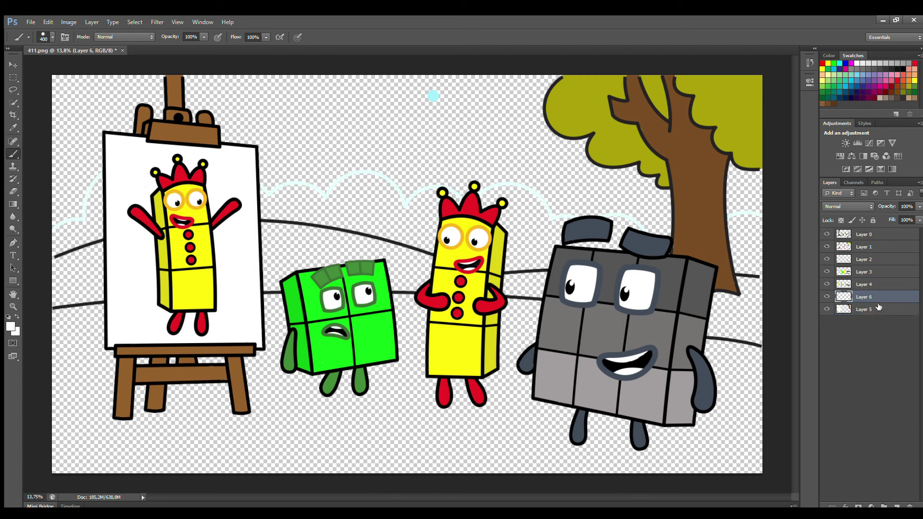
left_click(616, 146, "alt")
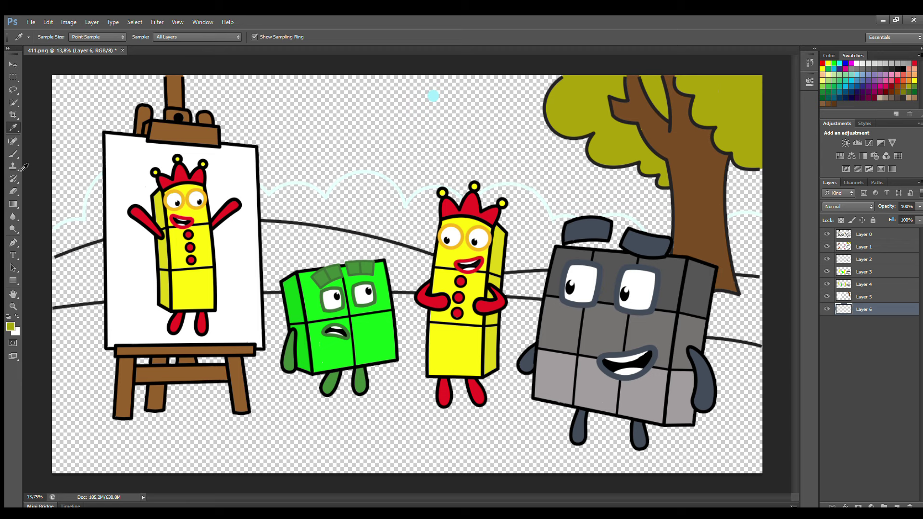
mouse_move(63, 332)
left_mouse_down()
mouse_move(112, 326)
mouse_move(77, 330)
left_mouse_up()
mouse_move(277, 316)
left_mouse_down()
mouse_move(517, 327)
mouse_move(550, 317)
left_mouse_up()
key("bracketright")
key("bracketright")
key("bracketright")
key("bracketright")
mouse_move(719, 361)
left_mouse_down()
mouse_move(769, 371)
mouse_move(703, 375)
mouse_move(760, 404)
mouse_move(707, 394)
left_mouse_up()
mouse_move(581, 369)
left_mouse_down()
mouse_move(391, 354)
mouse_move(89, 371)
mouse_move(750, 418)
mouse_move(519, 446)
mouse_move(358, 417)
mouse_move(84, 421)
mouse_move(782, 467)
mouse_move(413, 489)
mouse_move(161, 485)
mouse_move(84, 458)
left_mouse_up()
Paint soft, slightly darker olive shadows on the ground beneath the easel and the three characters with a size 600 brush
key("i")
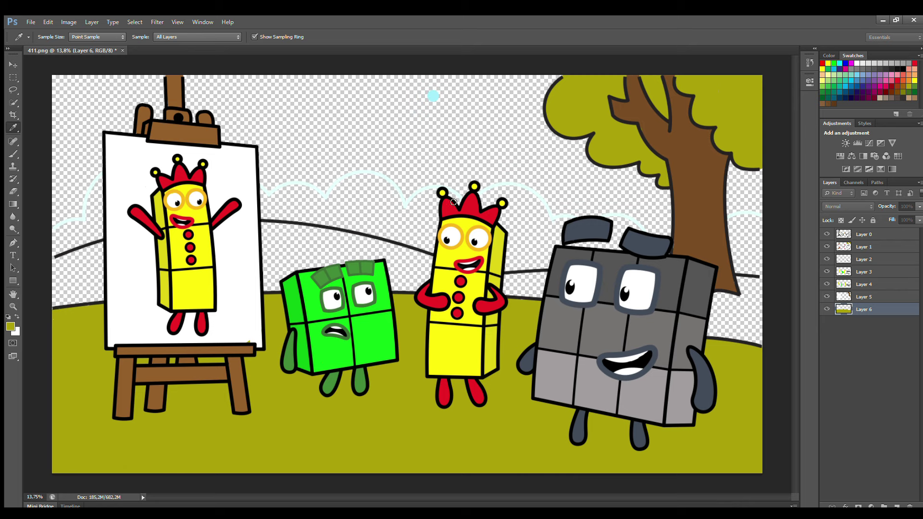
key("b")
key("bracketleft")
key("bracketleft")
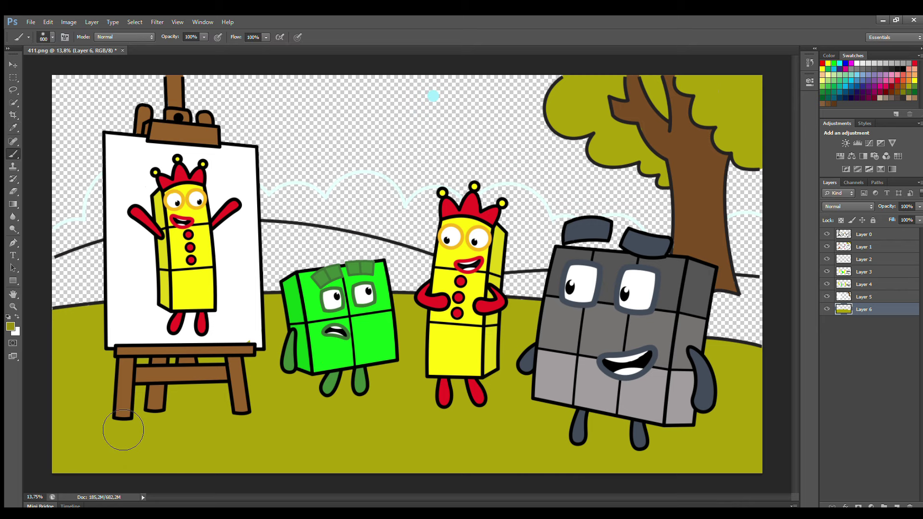
mouse_move(128, 447)
left_mouse_down()
mouse_move(242, 428)
mouse_move(215, 410)
mouse_move(115, 413)
left_mouse_up()
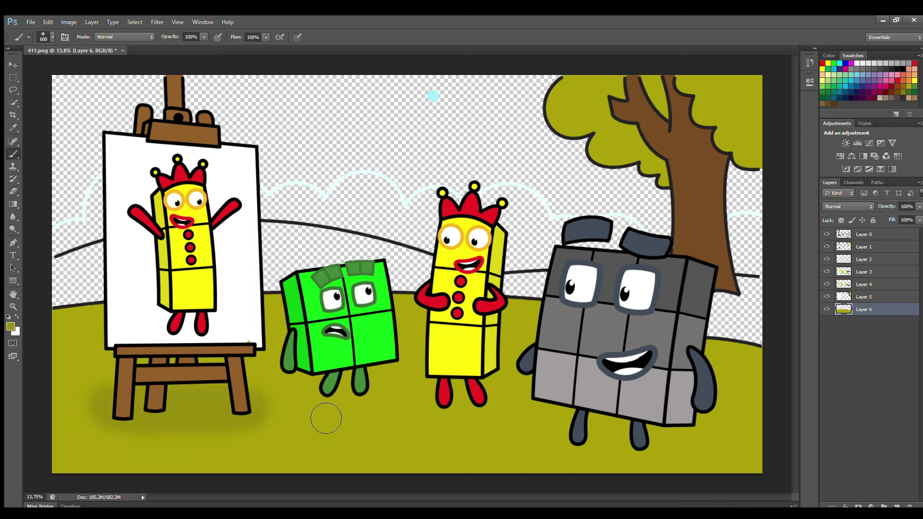
left_click_drag(317, 409, 355, 398)
mouse_move(408, 404)
left_mouse_down()
mouse_move(506, 421)
mouse_move(458, 412)
mouse_move(566, 451)
mouse_move(684, 470)
mouse_move(575, 449)
mouse_move(623, 450)
left_mouse_up()
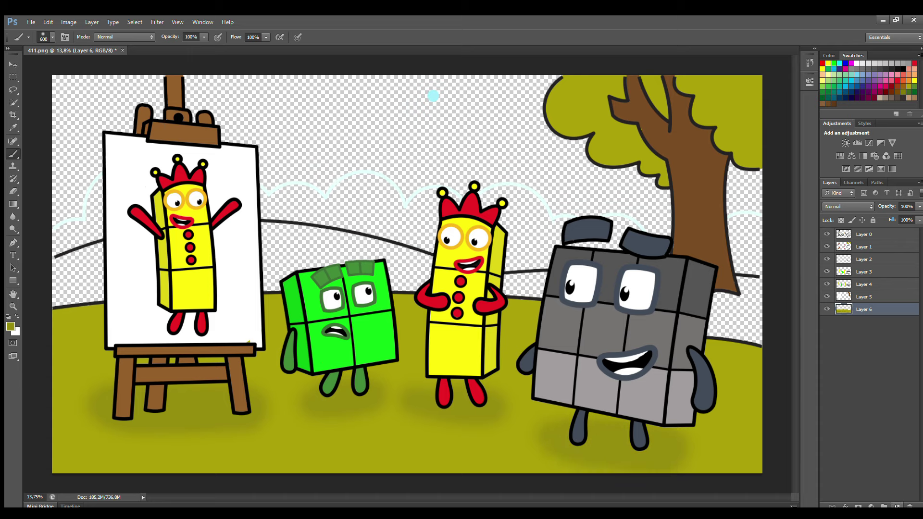
On a new layer beneath Layer 6, fill the background hills with darker olive, following the outlines with a size 300 brush first
left_click(897, 507)
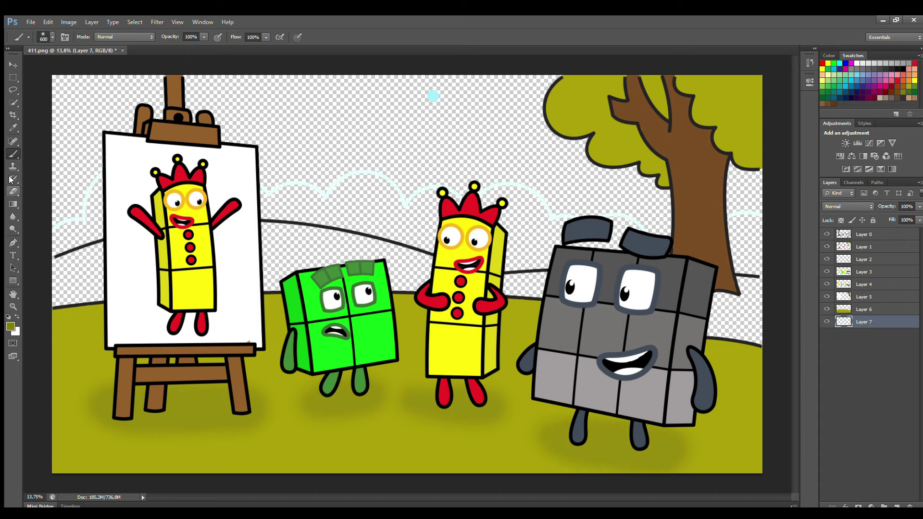
left_click(60, 272)
key("ctrl+z")
key("bracketleft")
key("bracketleft")
key("bracketleft")
mouse_move(54, 275)
left_mouse_down()
mouse_move(110, 256)
mouse_move(264, 237)
mouse_move(316, 245)
mouse_move(308, 238)
mouse_move(507, 291)
mouse_move(551, 287)
left_mouse_up()
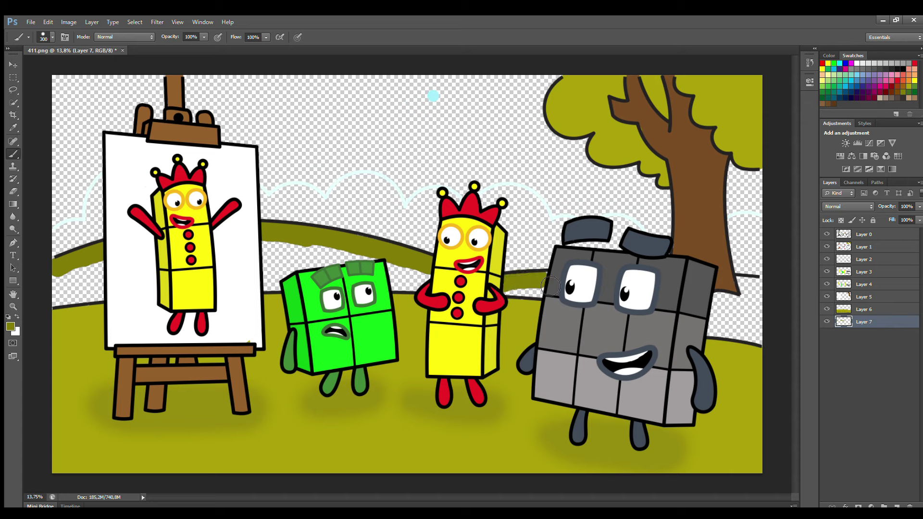
mouse_move(718, 289)
left_mouse_down()
mouse_move(757, 299)
mouse_move(720, 306)
mouse_move(764, 332)
mouse_move(756, 343)
mouse_move(428, 302)
mouse_move(315, 267)
mouse_move(137, 290)
mouse_move(76, 307)
left_mouse_up()
key("bracketright")
key("bracketright")
key("bracketright")
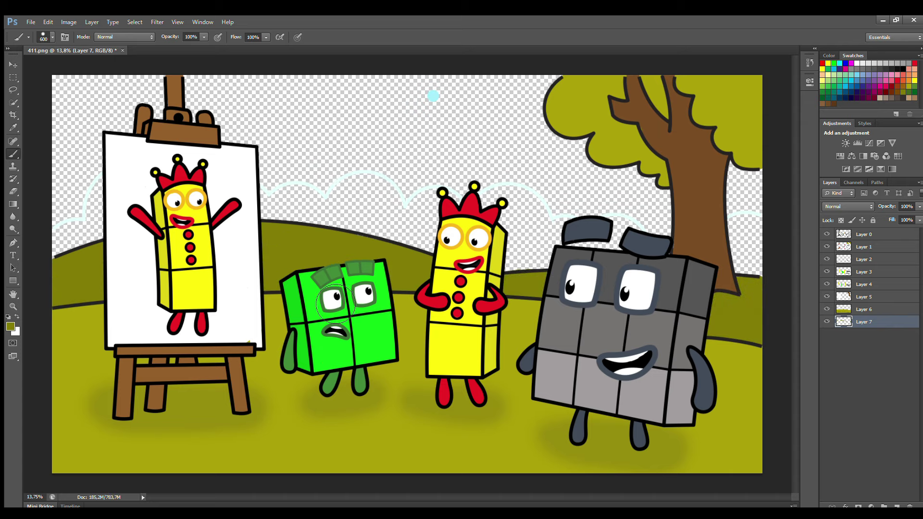
Shade the background hills on Layer 7 with lighter olive along their lower part and a darker olive shadow beneath the tree
left_click(13, 191)
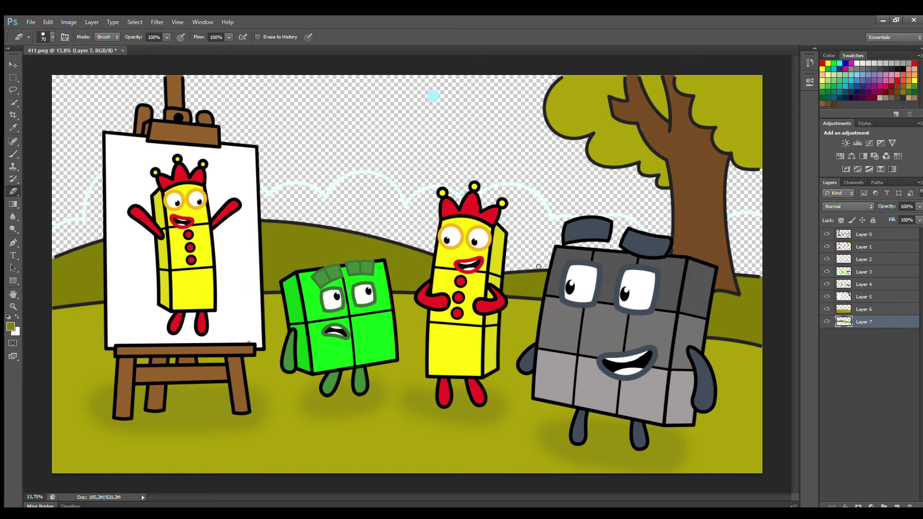
key("i")
left_click(13, 154)
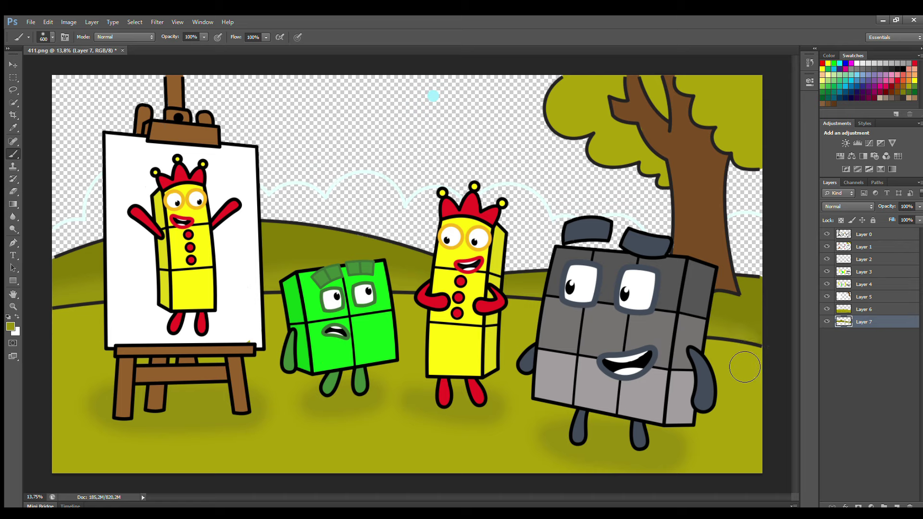
key("i")
key("b")
key("i")
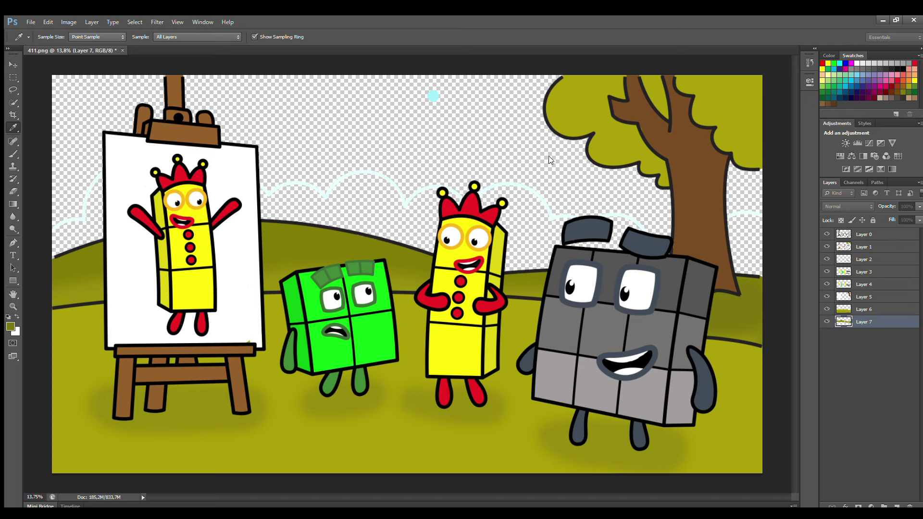
key("b")
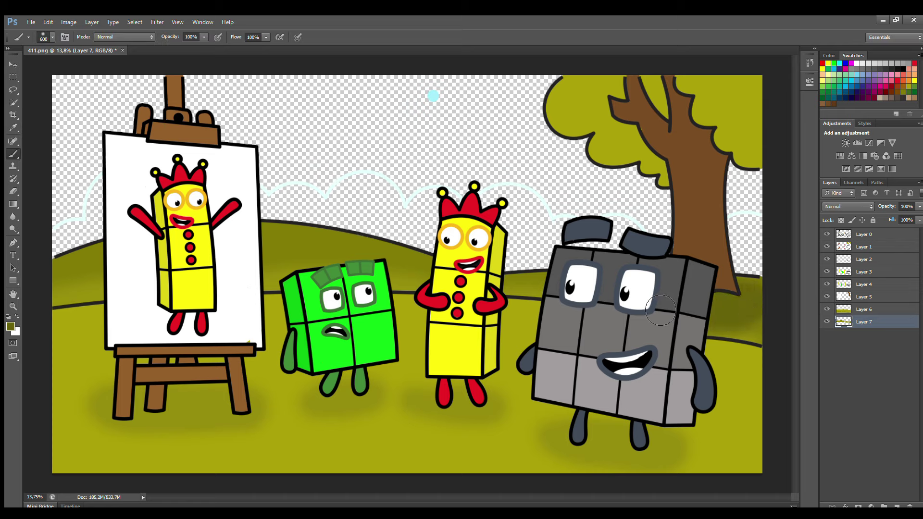
On a new layer beneath Layer 7, fill the cloud bank behind the hills with the pale cyan of its outline
left_click(896, 506)
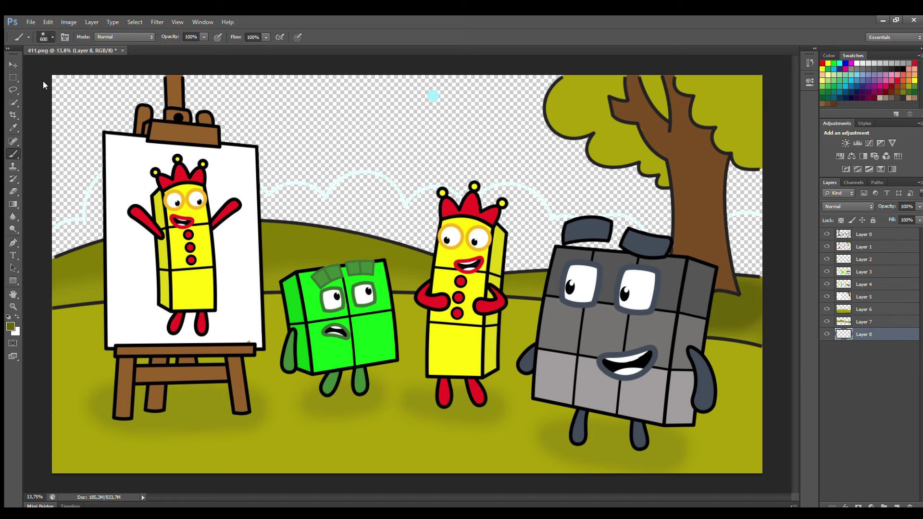
key("i")
key("b")
mouse_move(67, 245)
left_mouse_down()
mouse_move(75, 267)
mouse_move(106, 254)
mouse_move(132, 206)
mouse_move(243, 224)
mouse_move(265, 217)
mouse_move(274, 232)
mouse_move(319, 221)
mouse_move(346, 239)
mouse_move(380, 207)
mouse_move(405, 235)
mouse_move(360, 222)
mouse_move(399, 219)
mouse_move(394, 248)
mouse_move(420, 239)
mouse_move(426, 220)
left_mouse_up()
key("bracketleft")
key("bracketleft")
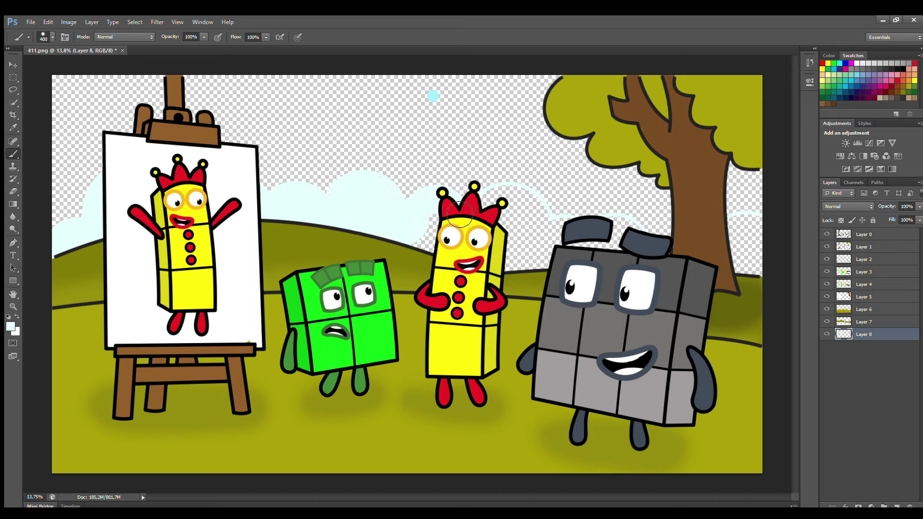
left_click_drag(503, 211, 534, 214)
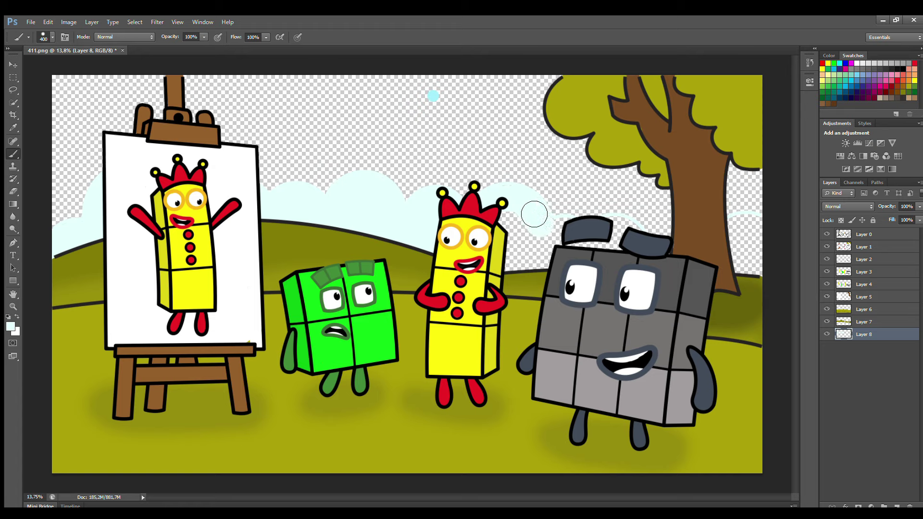
left_click_drag(618, 238, 642, 247)
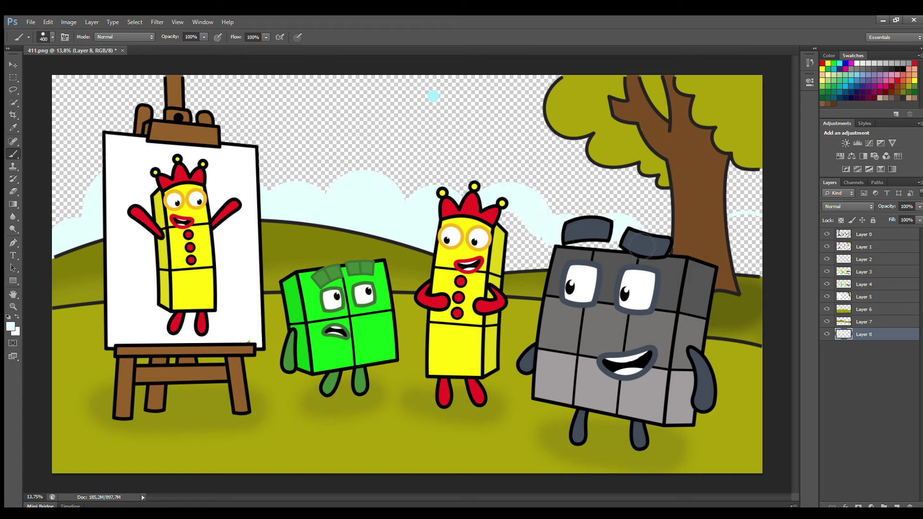
mouse_move(716, 258)
left_mouse_down()
mouse_move(743, 240)
mouse_move(765, 240)
mouse_move(740, 274)
mouse_move(700, 278)
mouse_move(588, 255)
mouse_move(523, 276)
mouse_move(532, 240)
left_mouse_up()
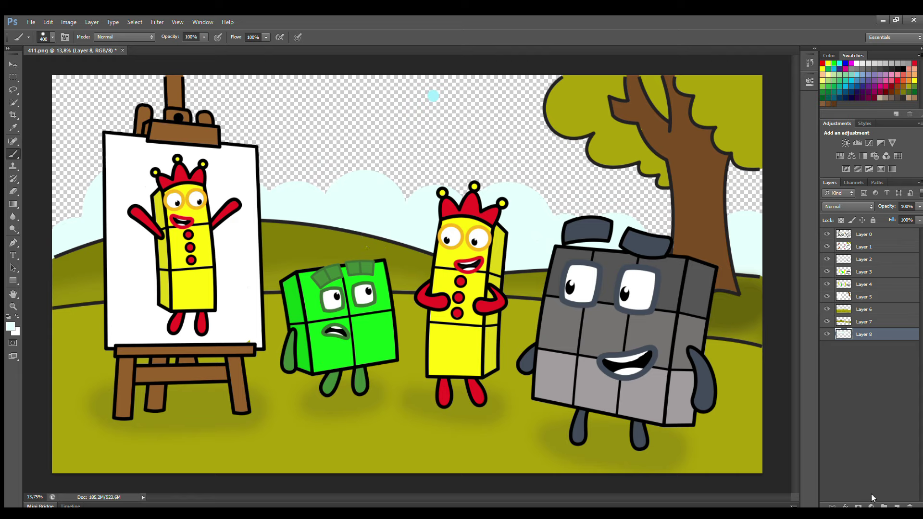
On a new bottom layer, paint the whole sky with the light blue sampled from the dot above the clouds
left_click(897, 506)
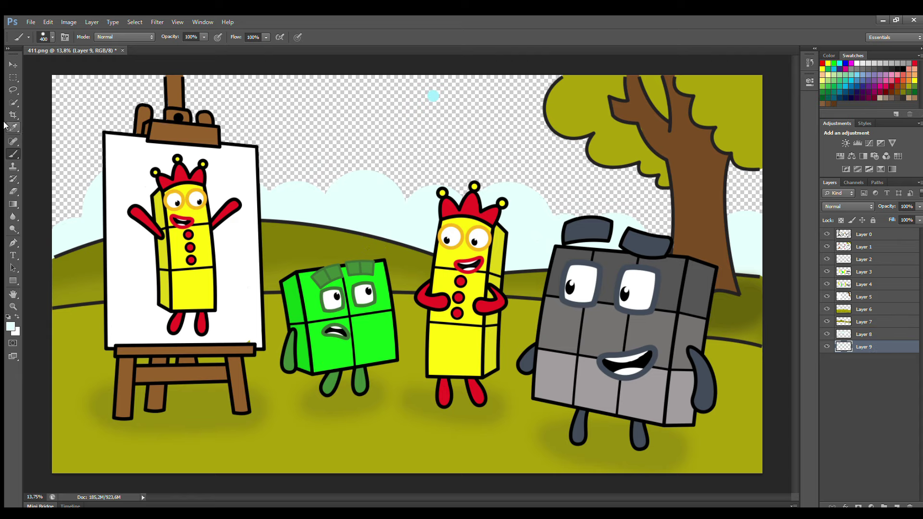
left_click(433, 96, "alt")
key("bracketright")
key("bracketright")
mouse_move(82, 129)
left_mouse_down()
mouse_move(408, 99)
mouse_move(72, 175)
mouse_move(553, 212)
mouse_move(632, 196)
mouse_move(92, 161)
left_mouse_up()
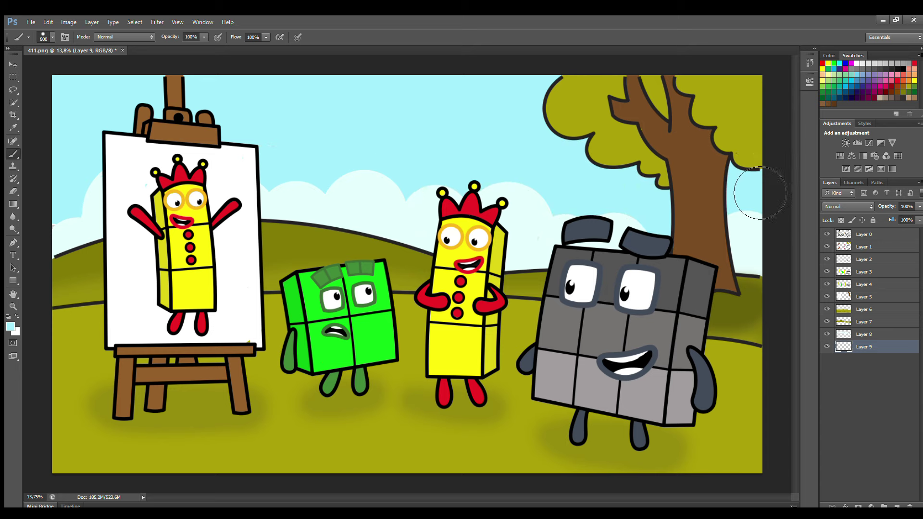
On Layer 6, shade the lower part of the foreground ground with a soft, slightly darker olive
left_click(854, 309)
key("i")
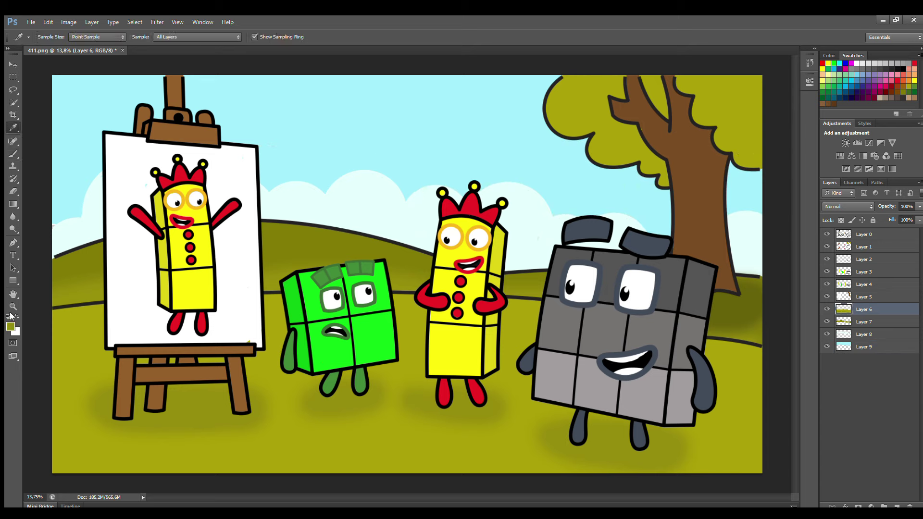
left_click(9, 155)
key("bracketright")
key("bracketright")
key("bracketright")
key("bracketright")
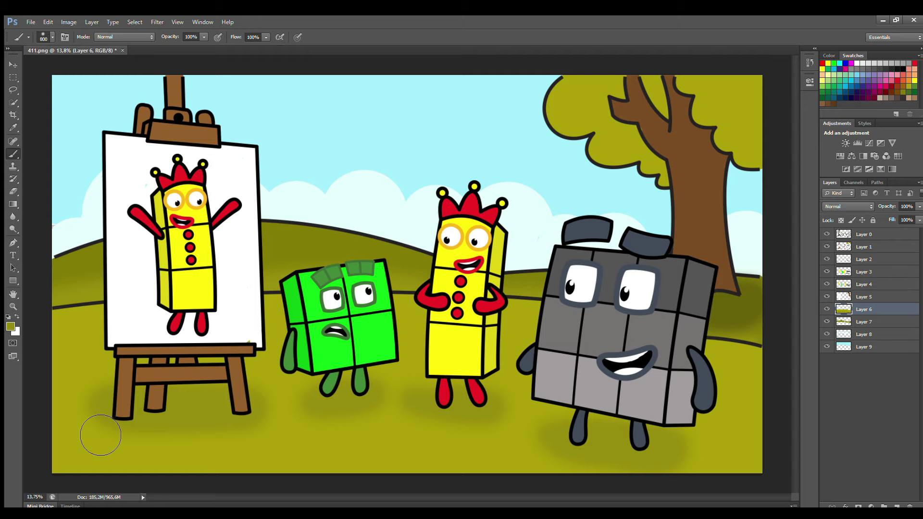
mouse_move(93, 450)
left_mouse_down()
mouse_move(770, 448)
mouse_move(235, 466)
mouse_move(680, 458)
mouse_move(244, 458)
left_mouse_up()
Repaint the ground shadows beneath the easel and the three characters in a still darker olive with a size 700 brush
key("i")
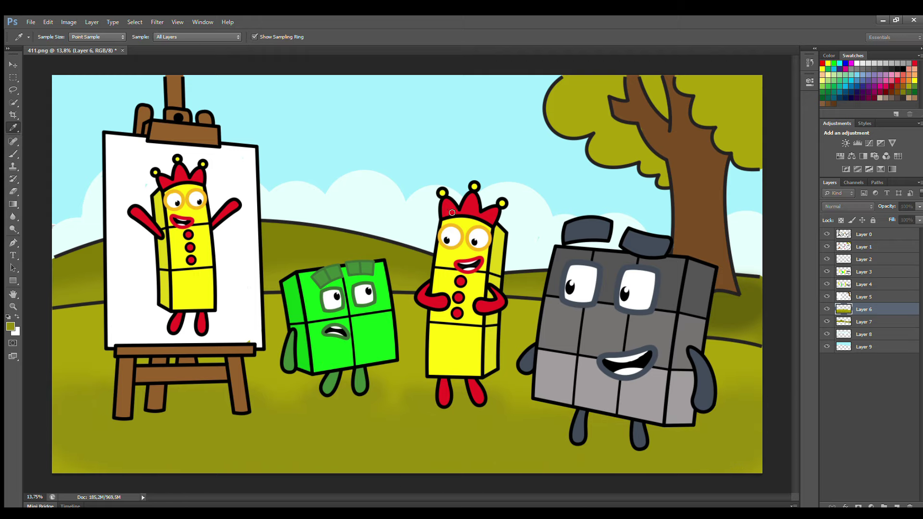
key("b")
key("bracketleft")
key("bracketleft")
key("bracketleft")
key("bracketleft")
key("bracketleft")
mouse_move(140, 433)
left_mouse_down()
mouse_move(215, 435)
mouse_move(201, 419)
mouse_move(124, 428)
left_mouse_up()
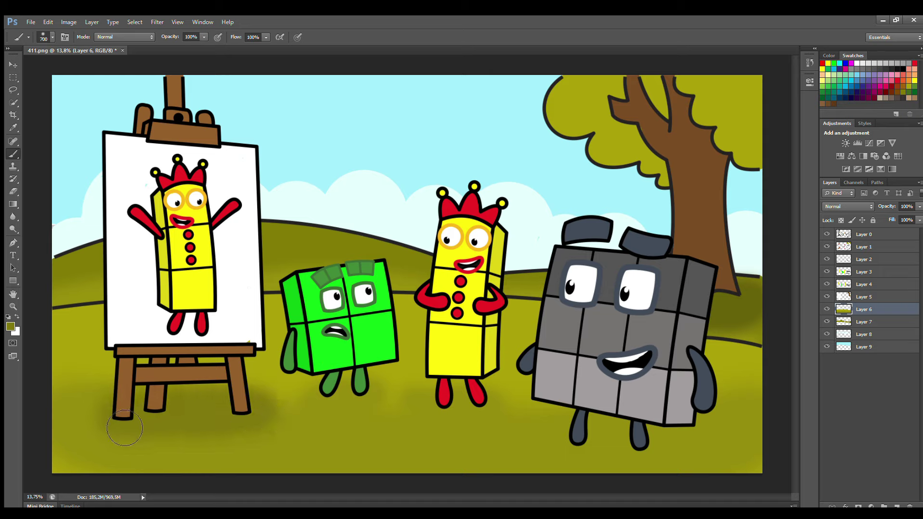
mouse_move(327, 415)
left_mouse_down()
mouse_move(397, 411)
mouse_move(436, 424)
mouse_move(493, 424)
mouse_move(466, 418)
mouse_move(600, 461)
mouse_move(672, 465)
mouse_move(613, 469)
mouse_move(558, 445)
mouse_move(698, 464)
mouse_move(641, 453)
left_mouse_up()
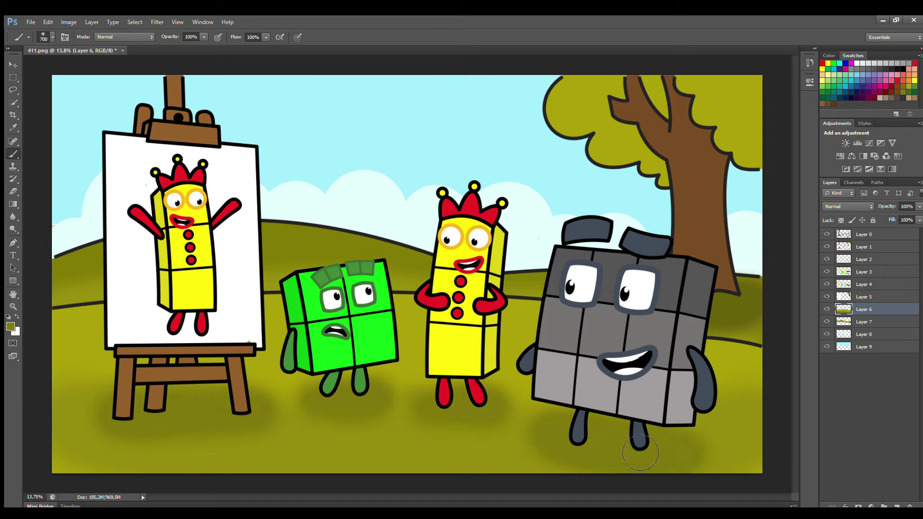